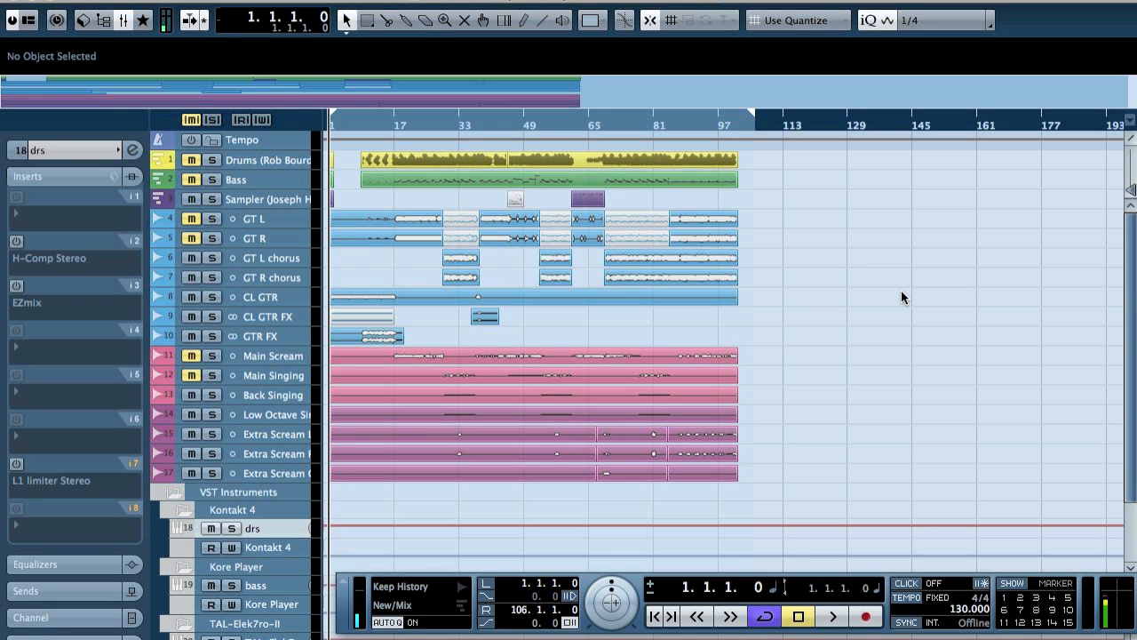
Load Groove Agent ONE into VST instrument slot 4 with the Big Beat kit preset
{"action": "key", "text": "F11"}
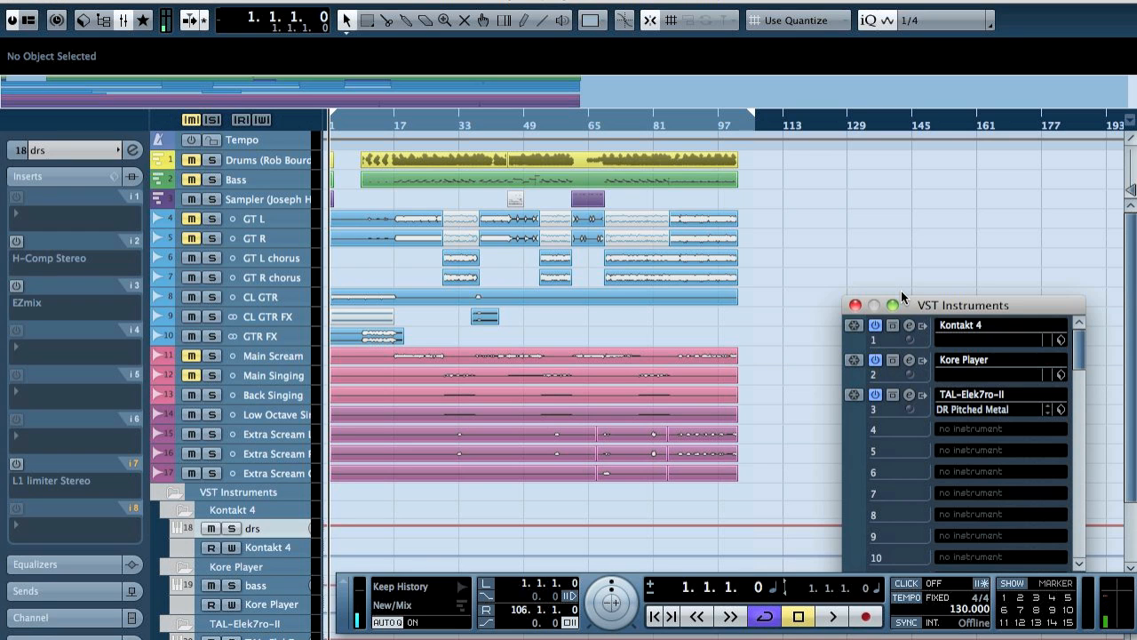
{"action": "left_click", "coordinate": [984, 430]}
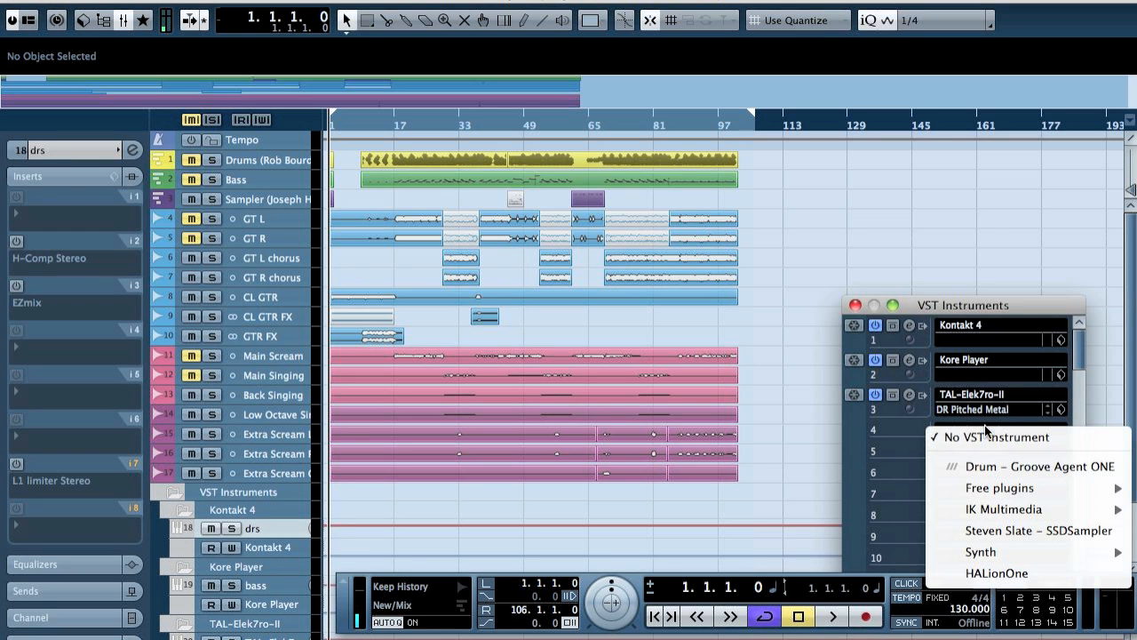
{"action": "left_click", "coordinate": [1003, 467]}
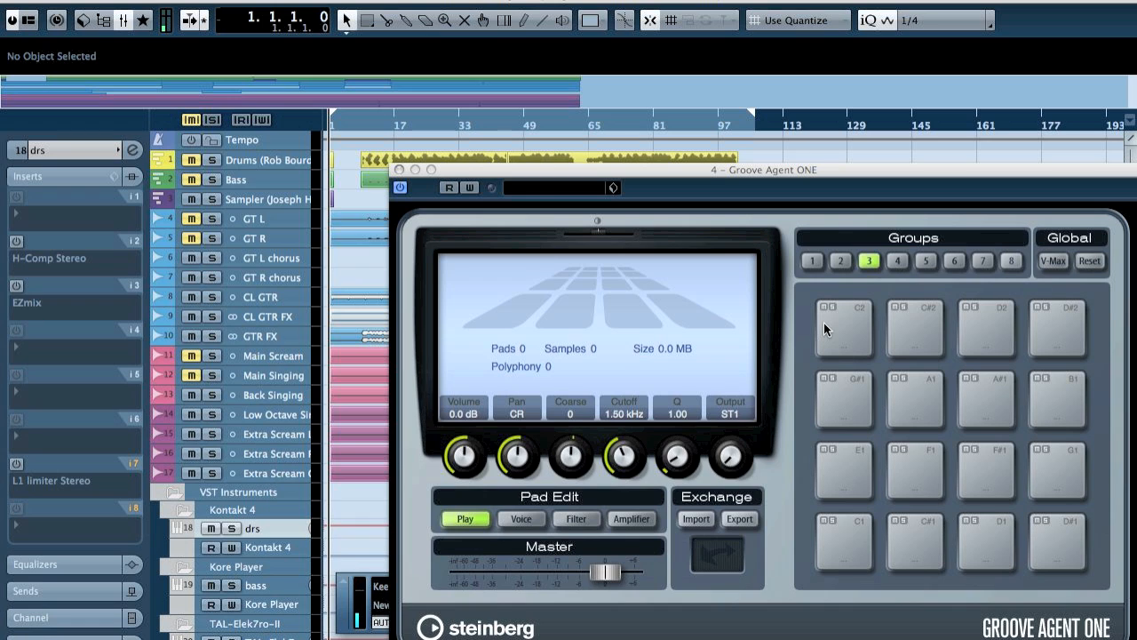
{"action": "left_click", "coordinate": [538, 187]}
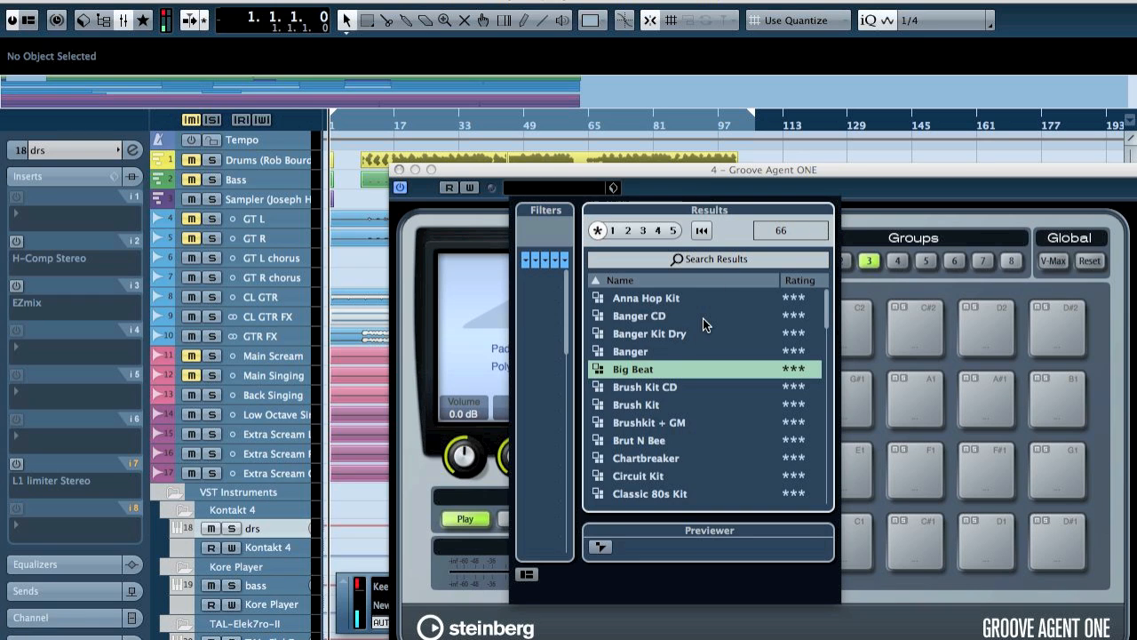
{"action": "double_click", "coordinate": [655, 367]}
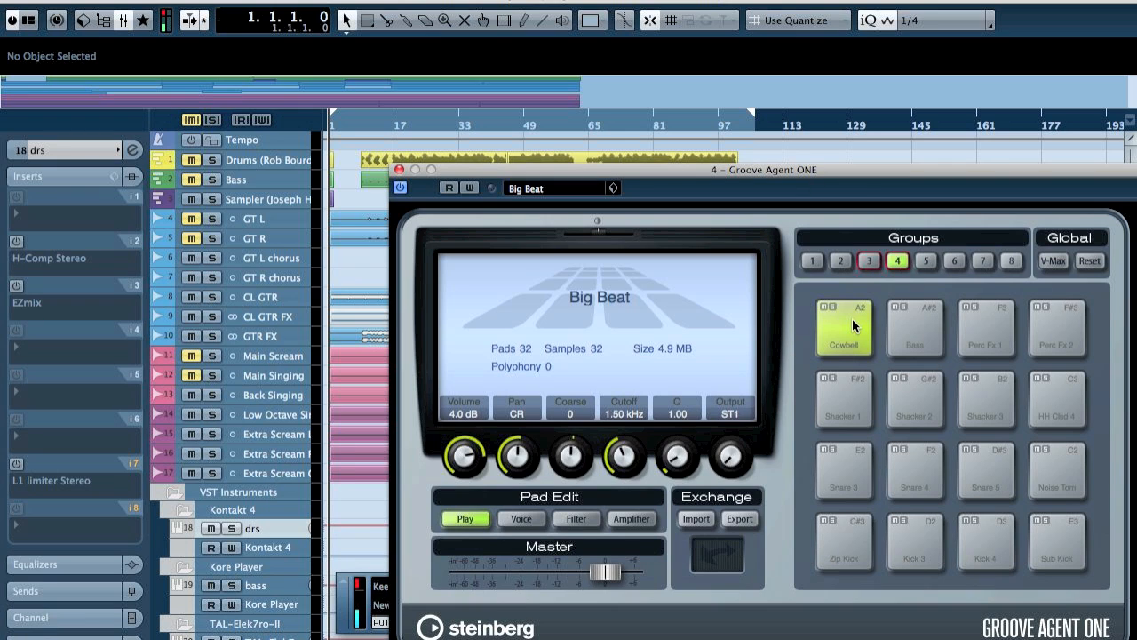
Audition the cowbell, snare, noise tom and kick pads in pad group 4 of the Big Beat kit
{"action": "left_click", "coordinate": [848, 334]}
{"action": "left_click", "coordinate": [839, 462]}
{"action": "left_click", "coordinate": [982, 461]}
{"action": "left_click", "coordinate": [1052, 469]}
{"action": "left_click", "coordinate": [991, 477]}
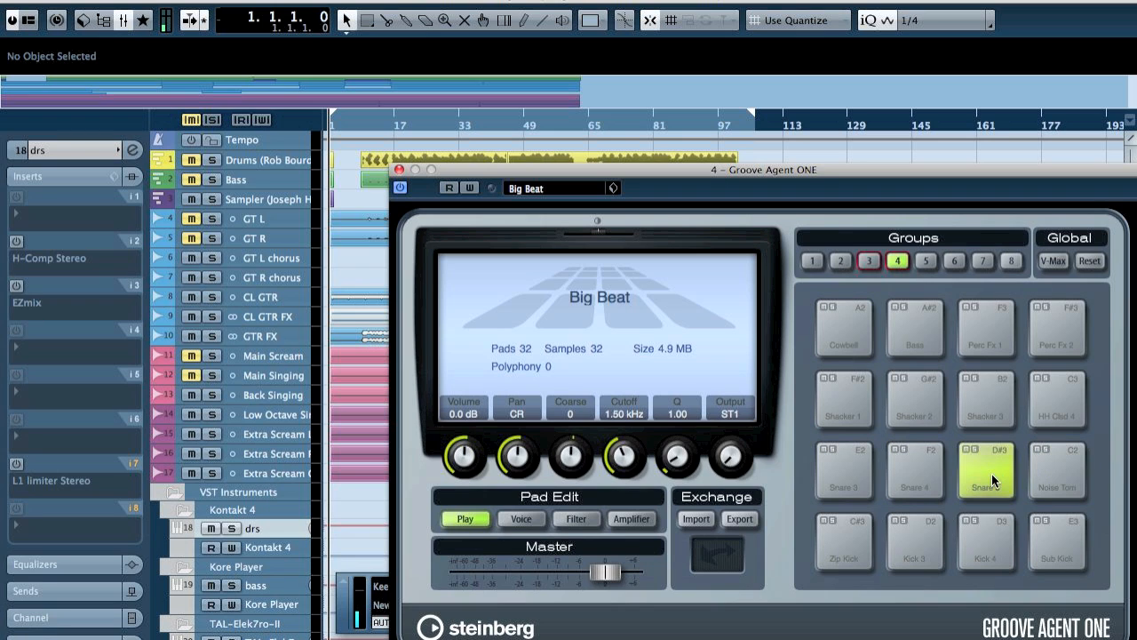
{"action": "left_click", "coordinate": [983, 529]}
{"action": "left_click", "coordinate": [1052, 527]}
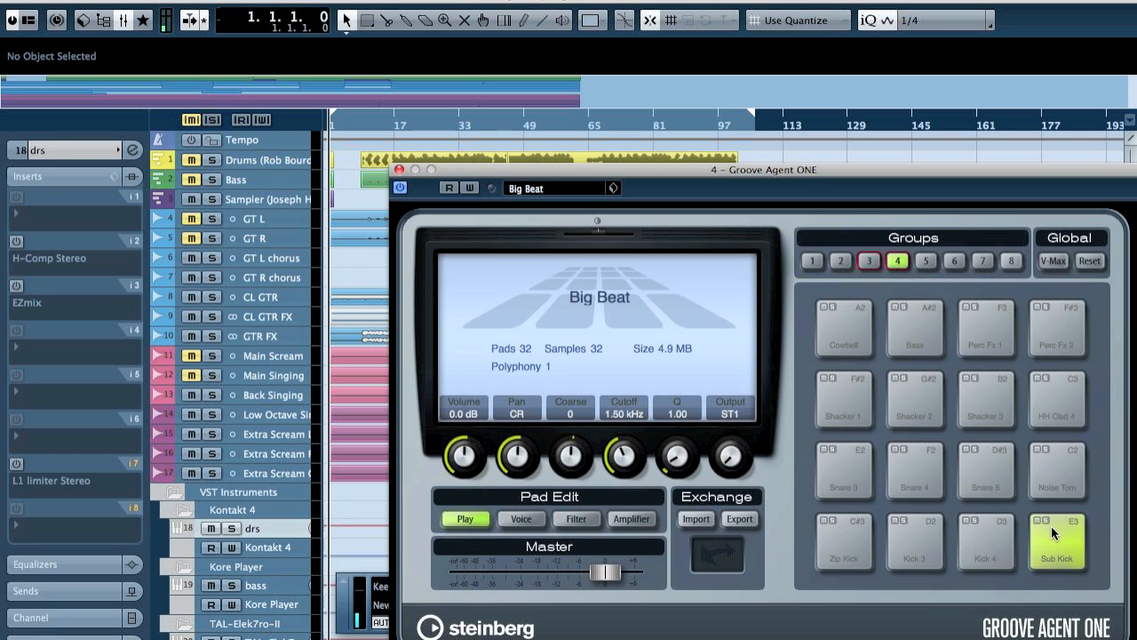
Audition the cymbal, hi-hat, tom, rim, clap, snare and kick pads in pad group 3
{"action": "left_click", "coordinate": [869, 262]}
{"action": "left_click", "coordinate": [897, 322]}
{"action": "left_click", "coordinate": [986, 325]}
{"action": "left_click", "coordinate": [1049, 329]}
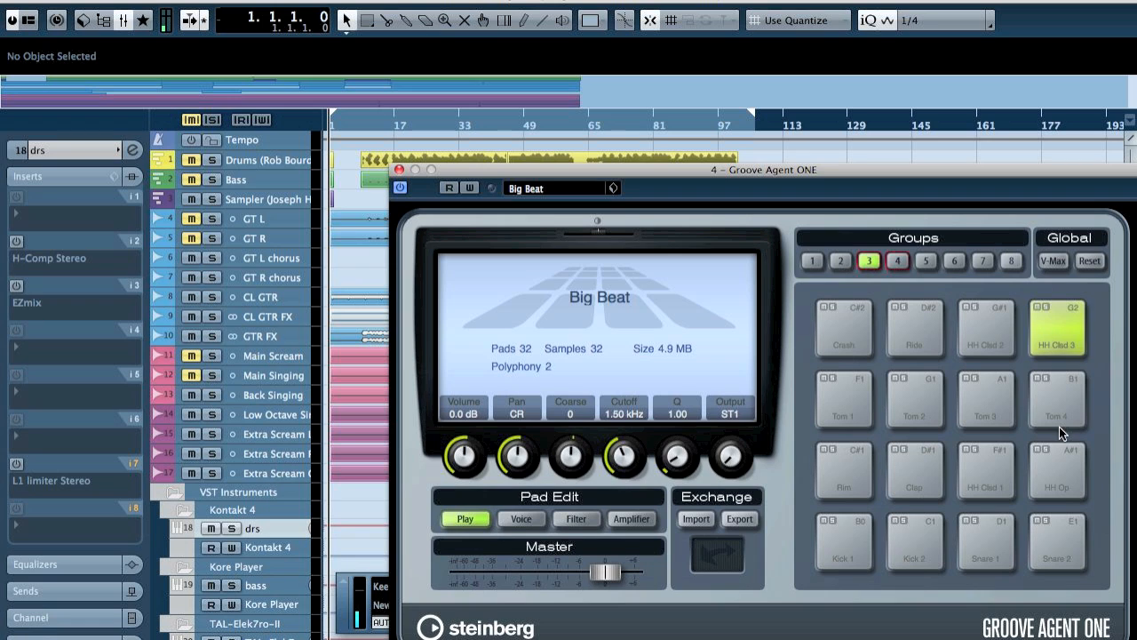
{"action": "left_click", "coordinate": [1057, 418]}
{"action": "left_click", "coordinate": [980, 396]}
{"action": "left_click", "coordinate": [902, 400]}
{"action": "left_click", "coordinate": [840, 419]}
{"action": "left_click", "coordinate": [843, 471]}
{"action": "left_click", "coordinate": [915, 471]}
{"action": "left_click", "coordinate": [986, 469]}
{"action": "left_click", "coordinate": [1057, 467]}
{"action": "left_click", "coordinate": [1064, 524]}
{"action": "left_click", "coordinate": [990, 521]}
{"action": "left_click", "coordinate": [910, 530]}
{"action": "left_click", "coordinate": [824, 539]}
Compare the closed hi-hat pads in group 3 with the cowbell pad in group 4, and close the instrument window
{"action": "left_click", "coordinate": [995, 462]}
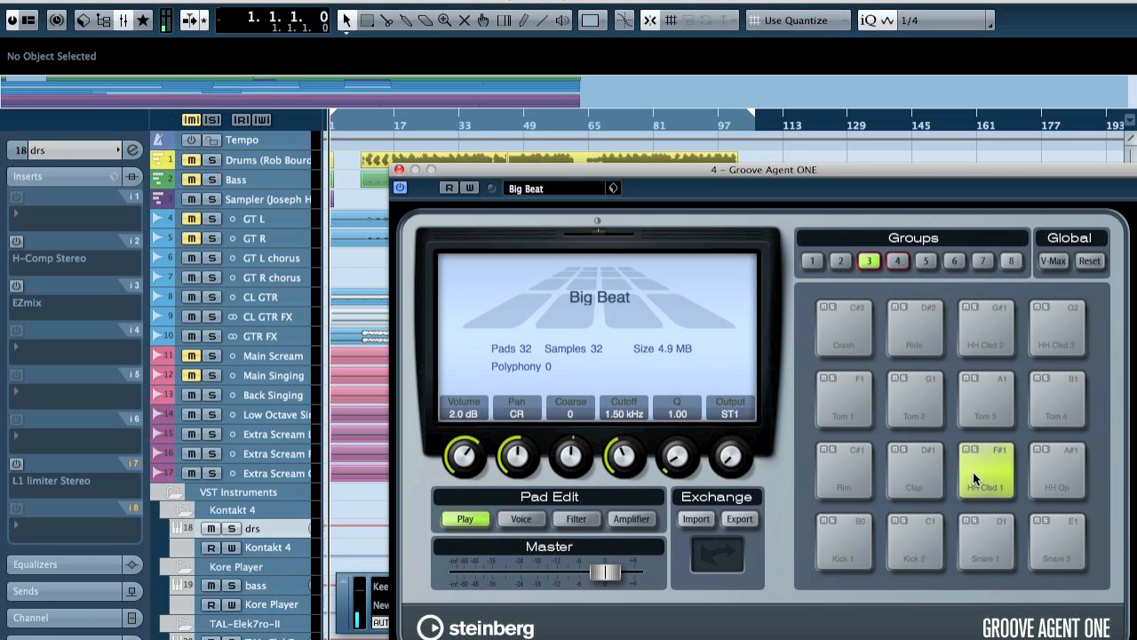
{"action": "left_click", "coordinate": [992, 313]}
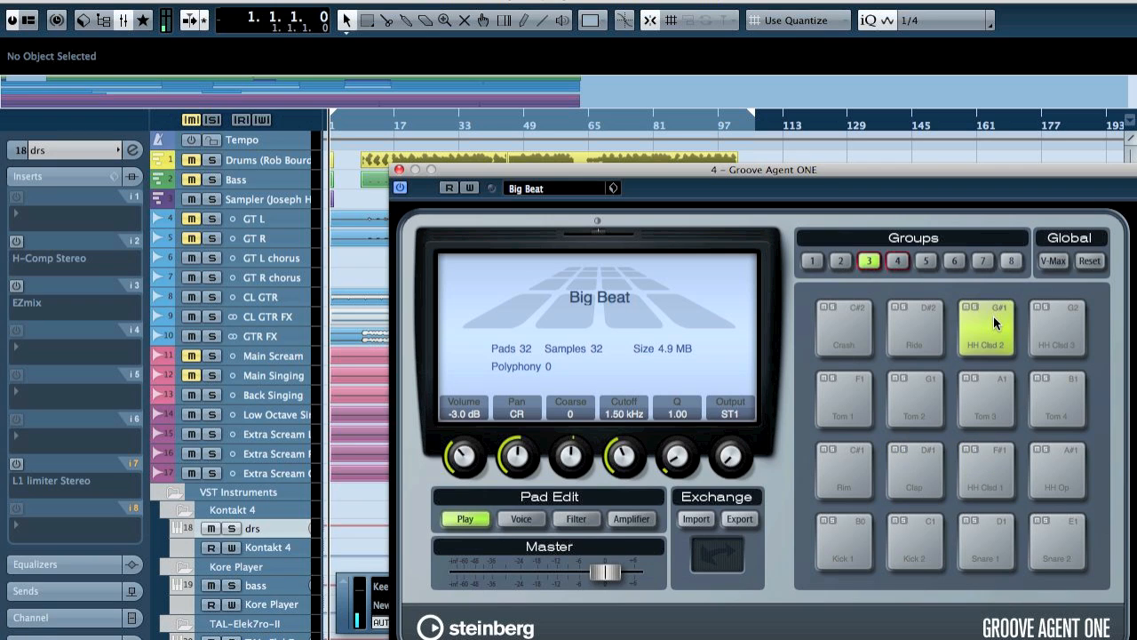
{"action": "left_click", "coordinate": [1000, 325]}
{"action": "left_click", "coordinate": [995, 311]}
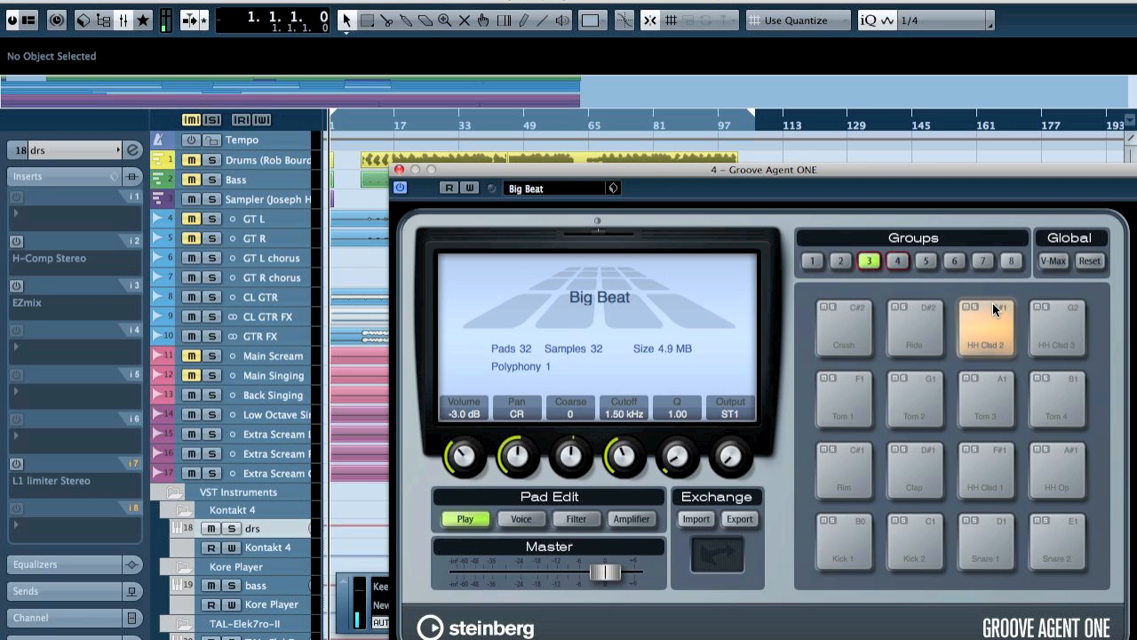
{"action": "left_click", "coordinate": [897, 260]}
{"action": "left_click", "coordinate": [854, 309]}
{"action": "left_click", "coordinate": [846, 302]}
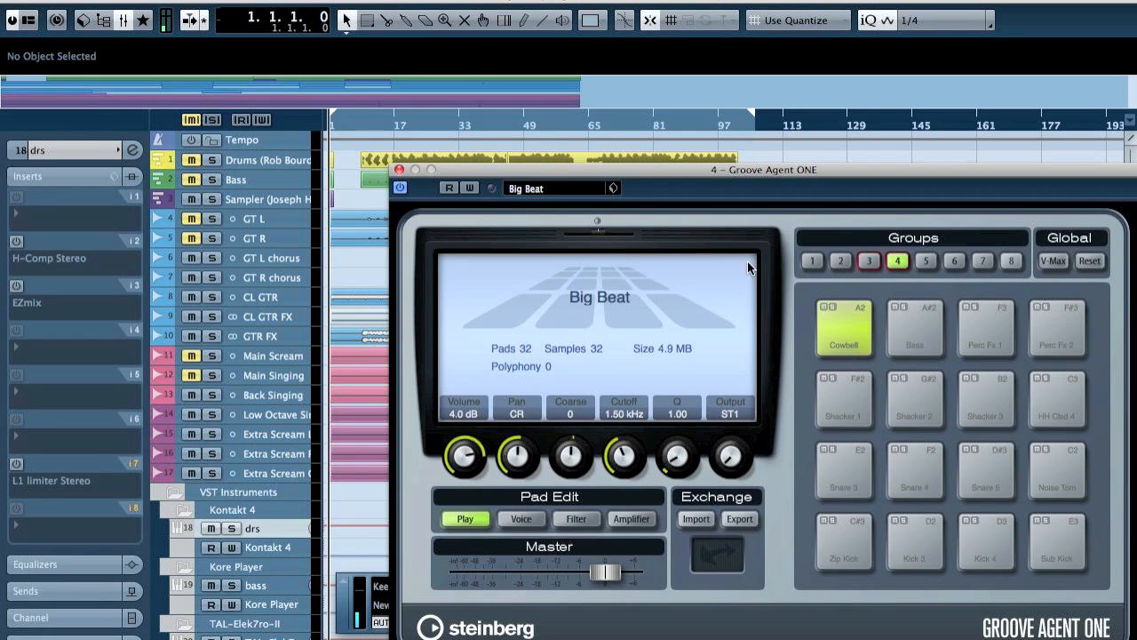
{"action": "left_click", "coordinate": [400, 171]}
Add a MIDI track below the Tempo track and route its output to 4 - Groove Agent ONE - Midi In
{"action": "left_click", "coordinate": [255, 139]}
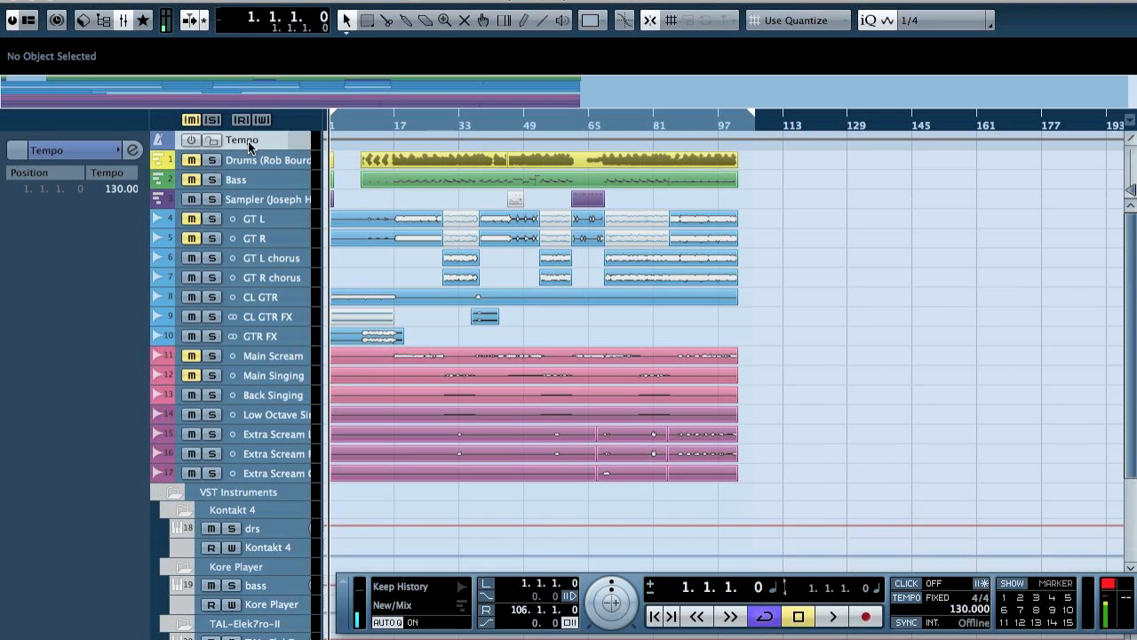
{"action": "right_click", "coordinate": [248, 141]}
{"action": "mouse_move", "coordinate": [286, 143]}
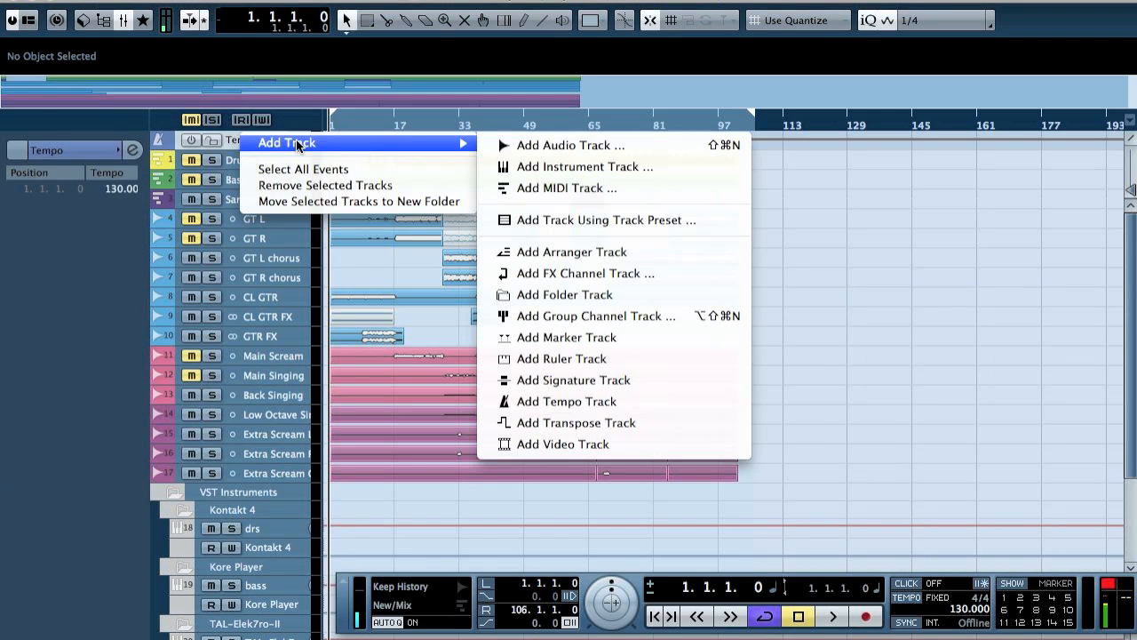
{"action": "left_click", "coordinate": [545, 186]}
{"action": "left_click", "coordinate": [726, 194]}
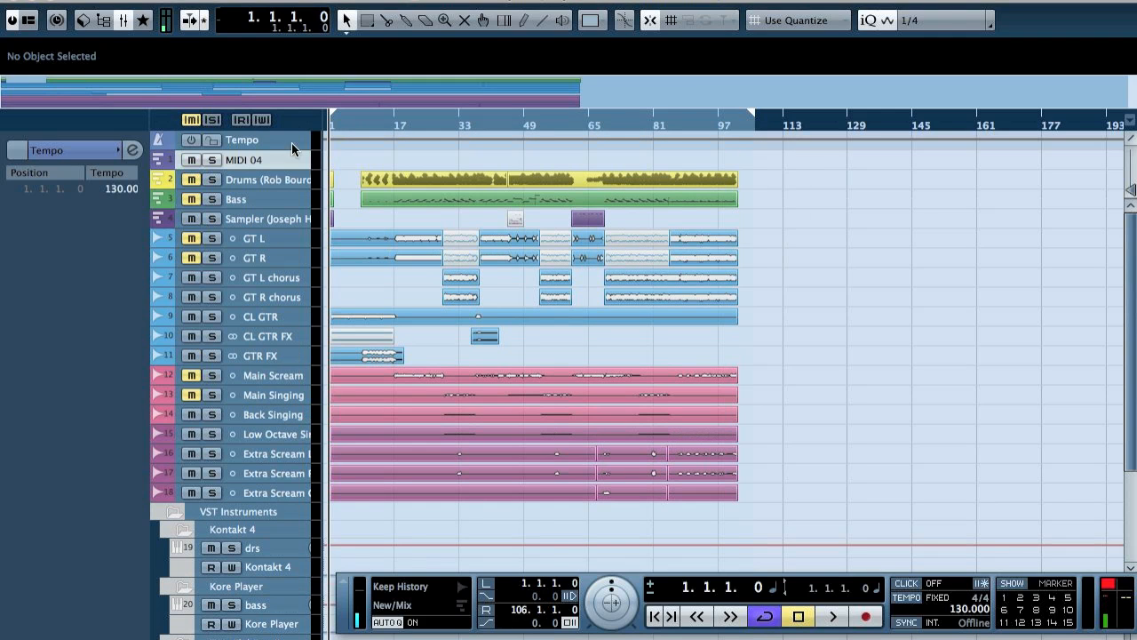
{"action": "left_click", "coordinate": [59, 302]}
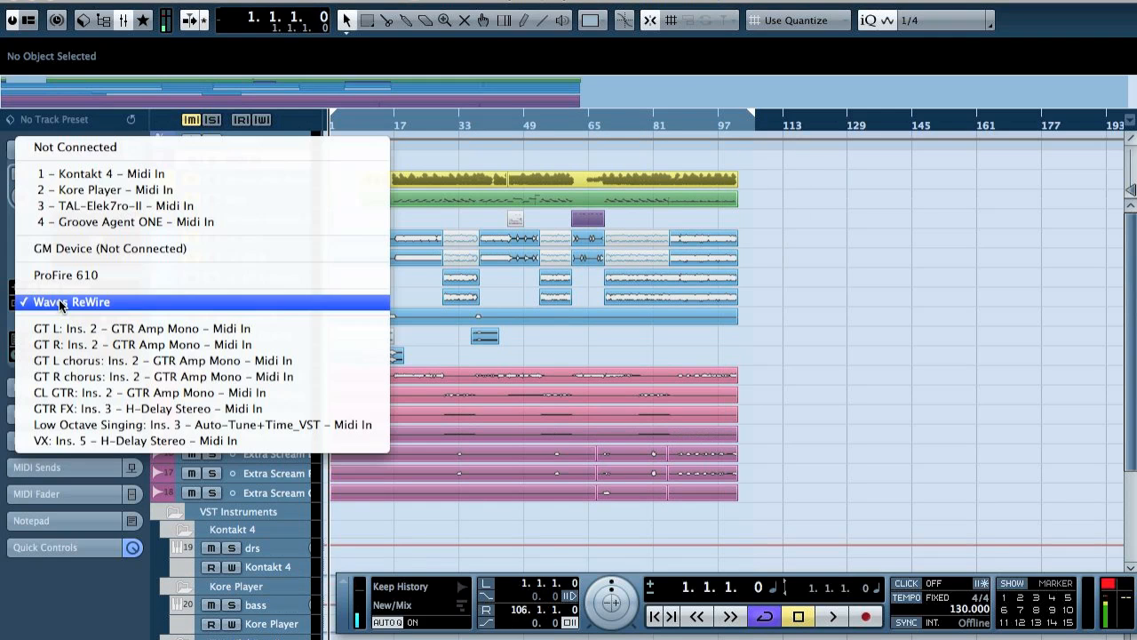
{"action": "left_click", "coordinate": [124, 220]}
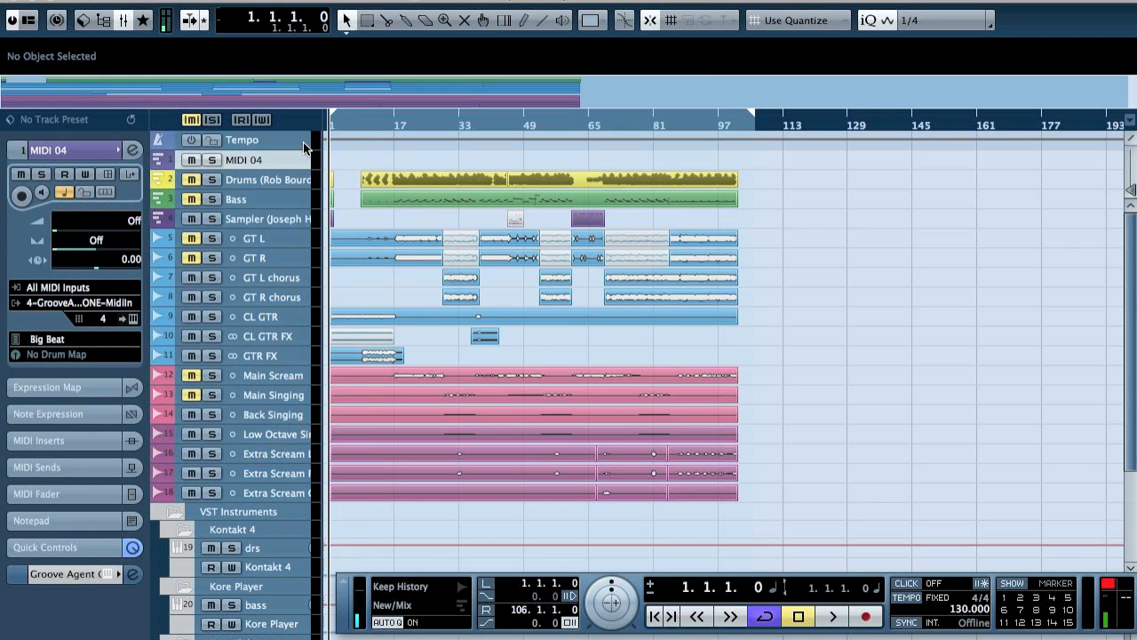
Draw a one-bar MIDI part on the MIDI 04 track spanning bar 1 to bar 2
{"action": "key", "text": "h"}
{"action": "key", "text": "h"}
{"action": "key", "text": "h"}
{"action": "key", "text": "h"}
{"action": "key", "text": "h"}
{"action": "key", "text": "h"}
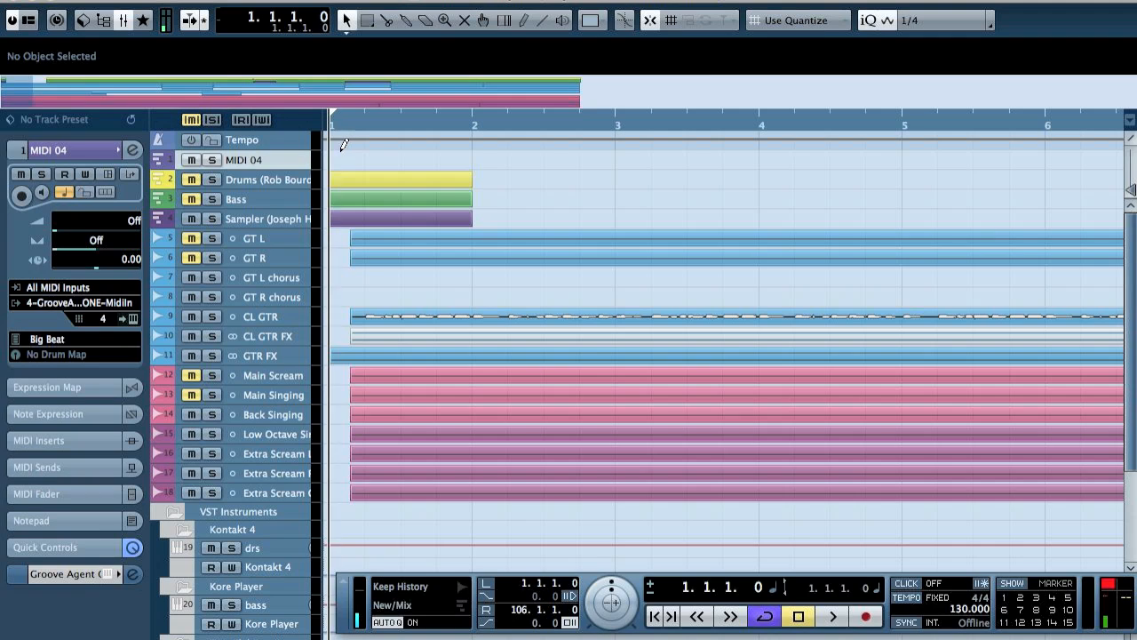
{"action": "left_click_drag", "start_coordinate": [334, 149], "coordinate": [465, 148]}
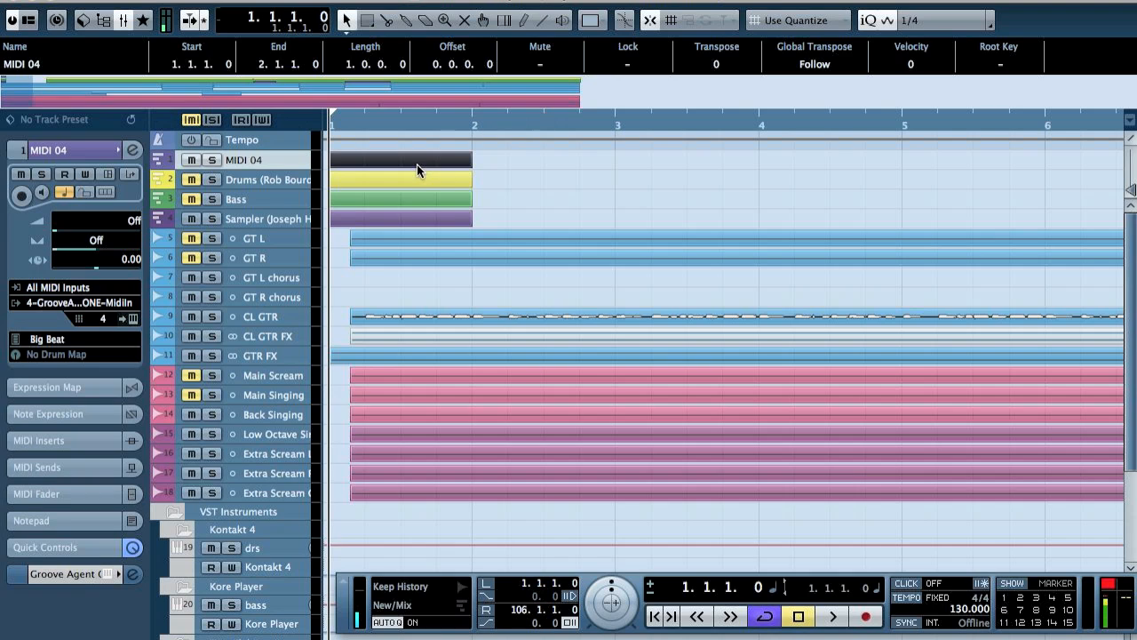
Fill the new one-bar part with four quarter notes on A2, one on each beat
{"action": "double_click", "coordinate": [417, 161]}
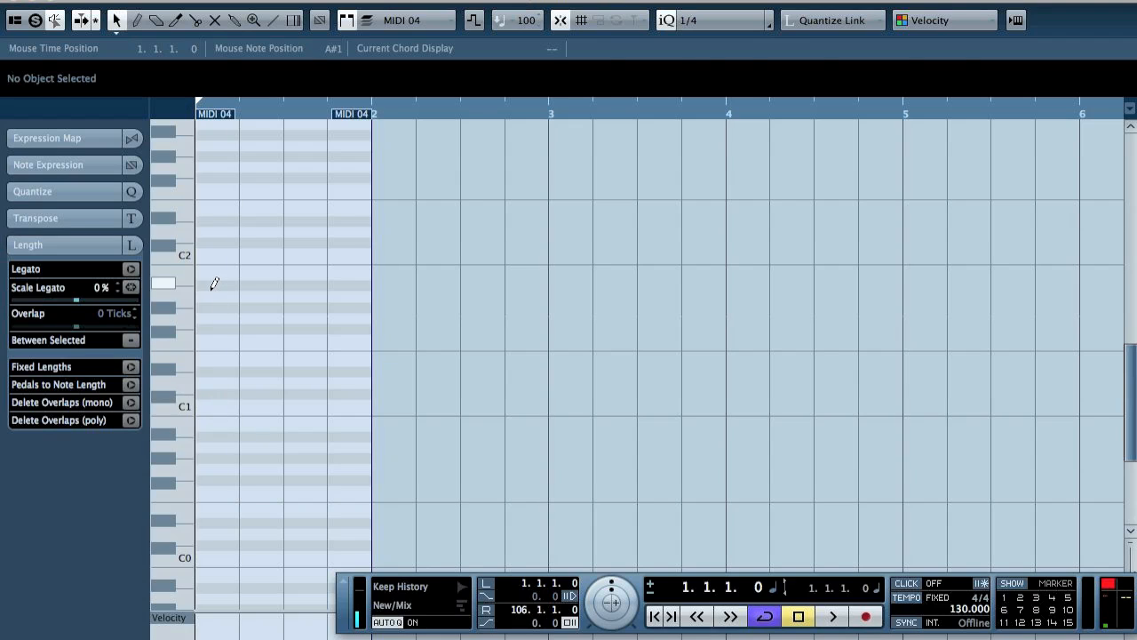
{"action": "left_click", "coordinate": [206, 292]}
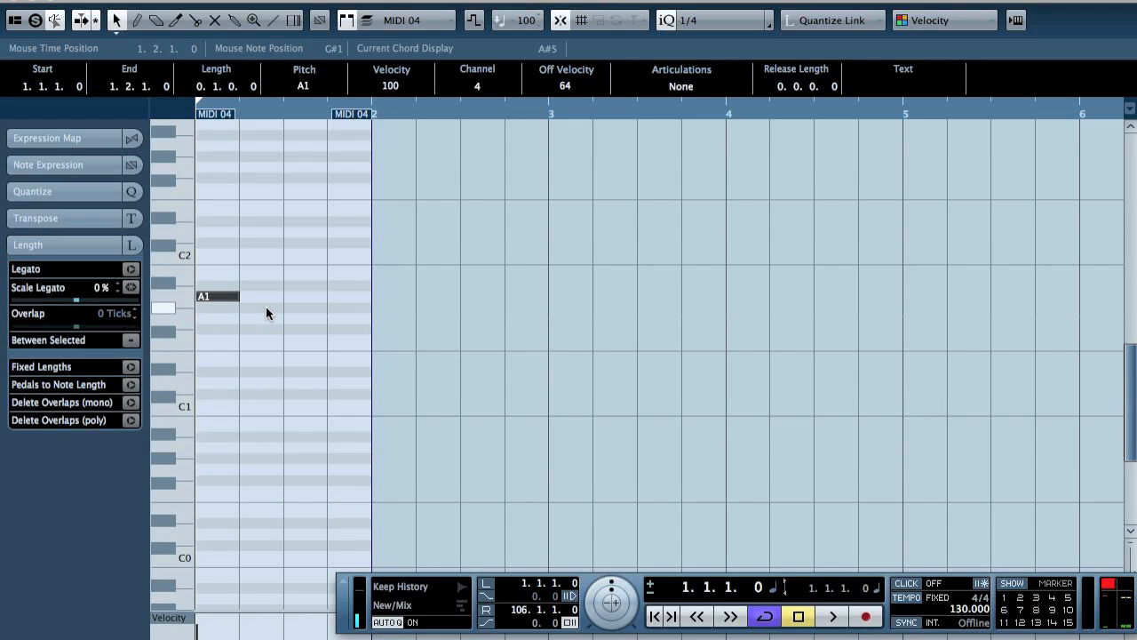
{"action": "key", "text": "shift+Up"}
{"action": "left_click", "coordinate": [257, 144], "text": "alt"}
{"action": "left_click", "coordinate": [315, 146], "text": "alt"}
{"action": "left_click", "coordinate": [351, 145]}
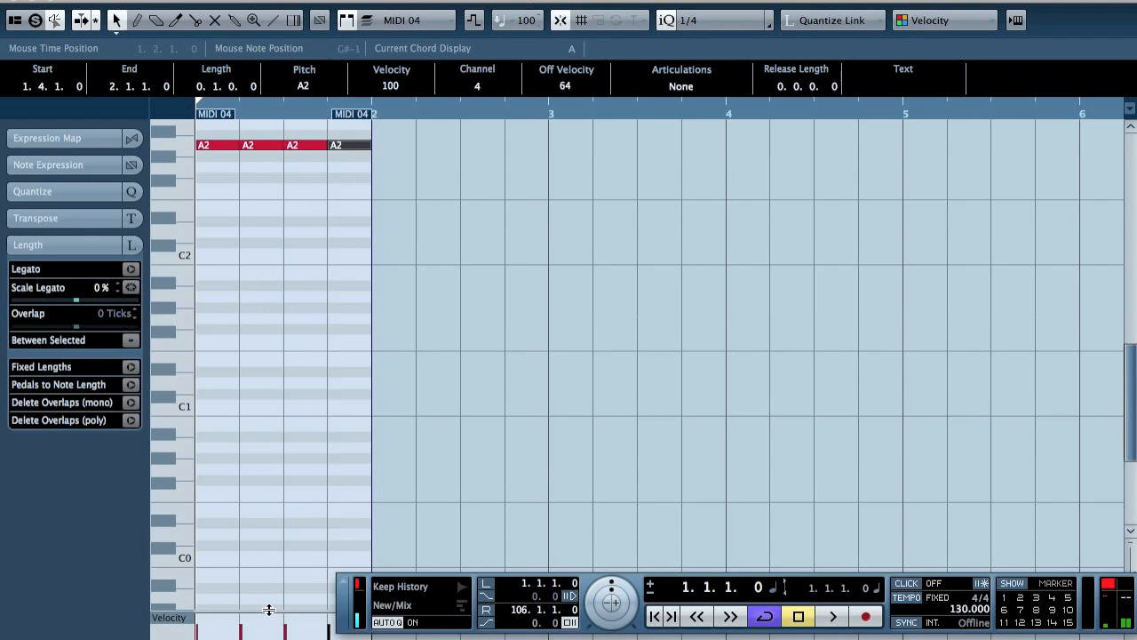
Accent the first A2 note with near-maximum velocity, lower the other three to about 77, and play the bar back
{"action": "left_click_drag", "start_coordinate": [264, 579], "coordinate": [271, 343]}
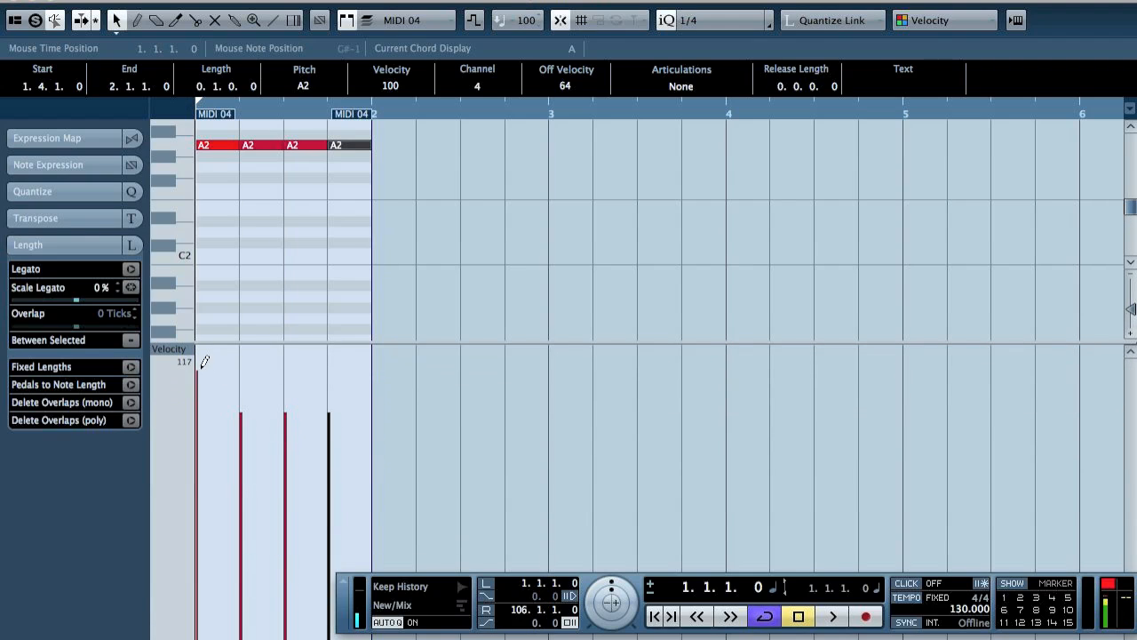
{"action": "left_click_drag", "start_coordinate": [239, 445], "coordinate": [345, 462]}
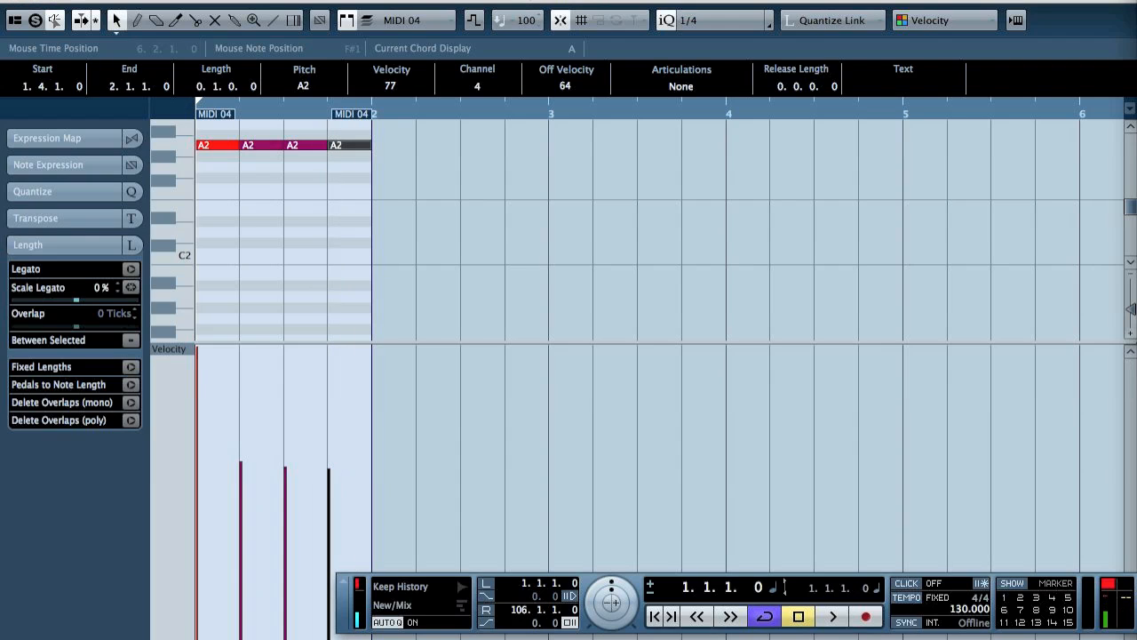
{"action": "key", "text": "space"}
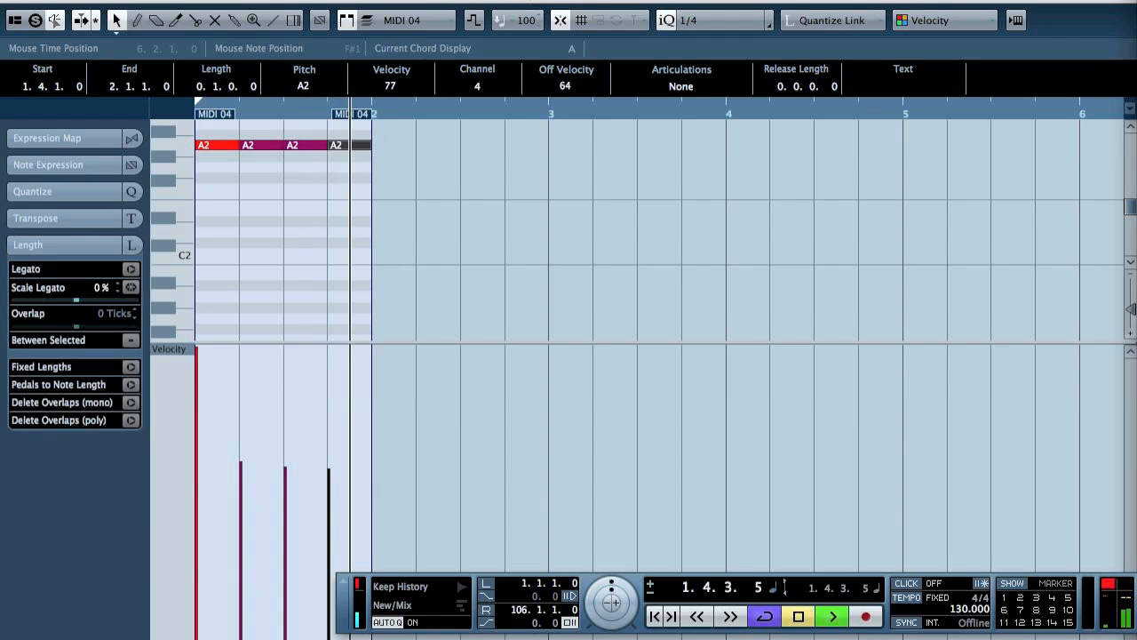
{"action": "key", "text": "space"}
{"action": "left_click", "coordinate": [12, 3]}
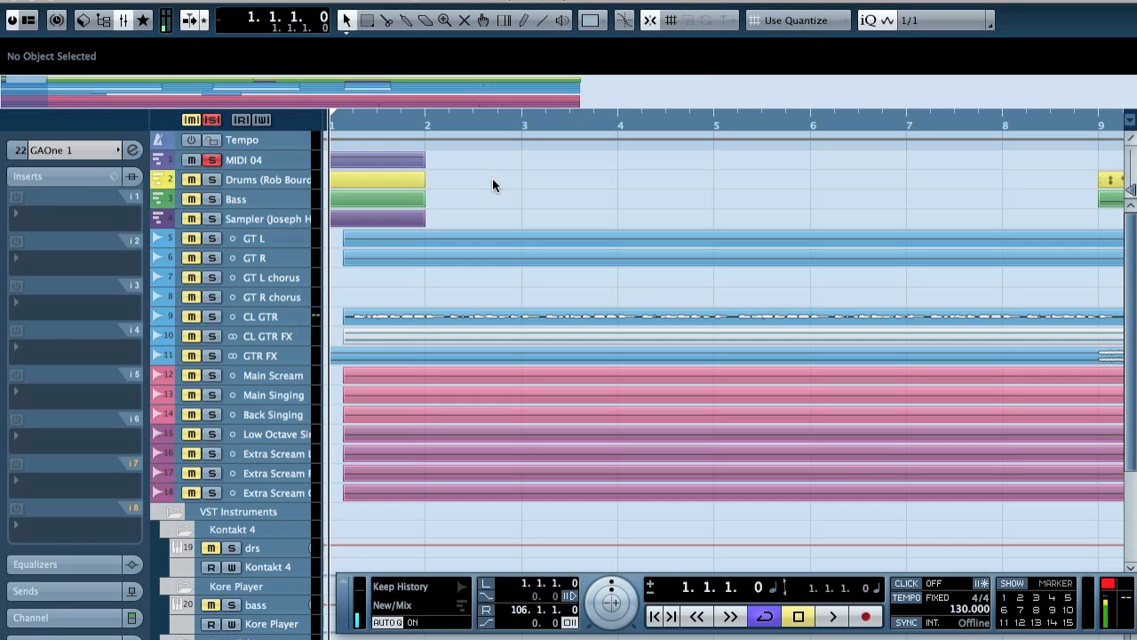
Shift every event except the MIDI 04 part forward by two bars, so the song material starts at bar 3
{"action": "key", "text": "ctrl+a"}
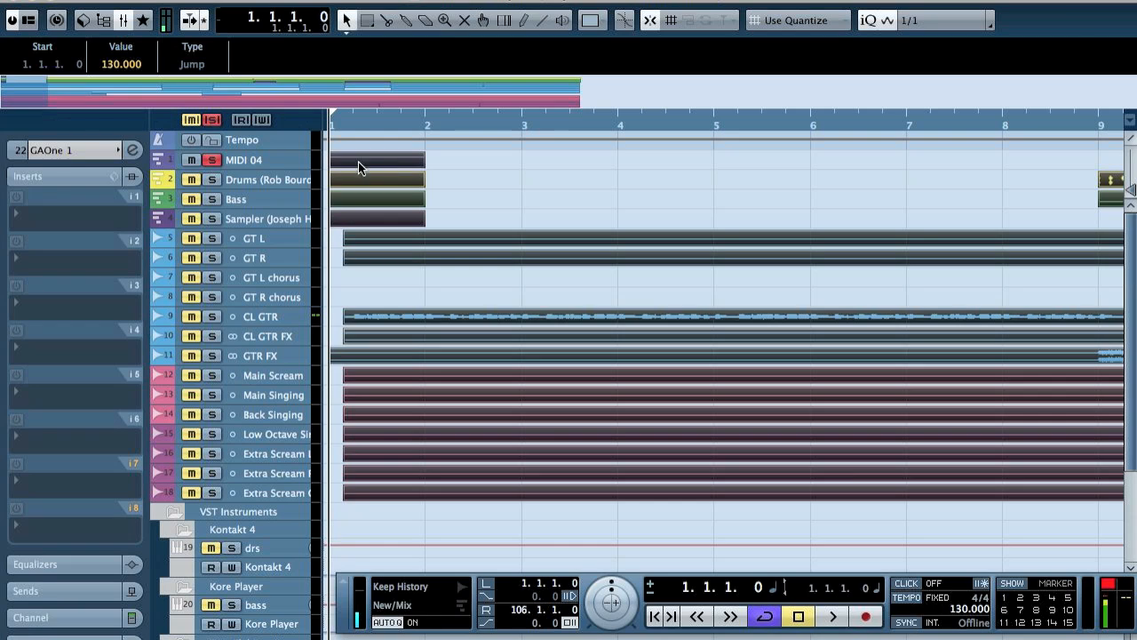
{"action": "mouse_move", "coordinate": [362, 160]}
{"action": "left_mouse_down"}
{"action": "mouse_move", "coordinate": [530, 158]}
{"action": "mouse_move", "coordinate": [488, 170]}
{"action": "mouse_move", "coordinate": [371, 160]}
{"action": "left_mouse_up"}
{"action": "left_click", "coordinate": [437, 178]}
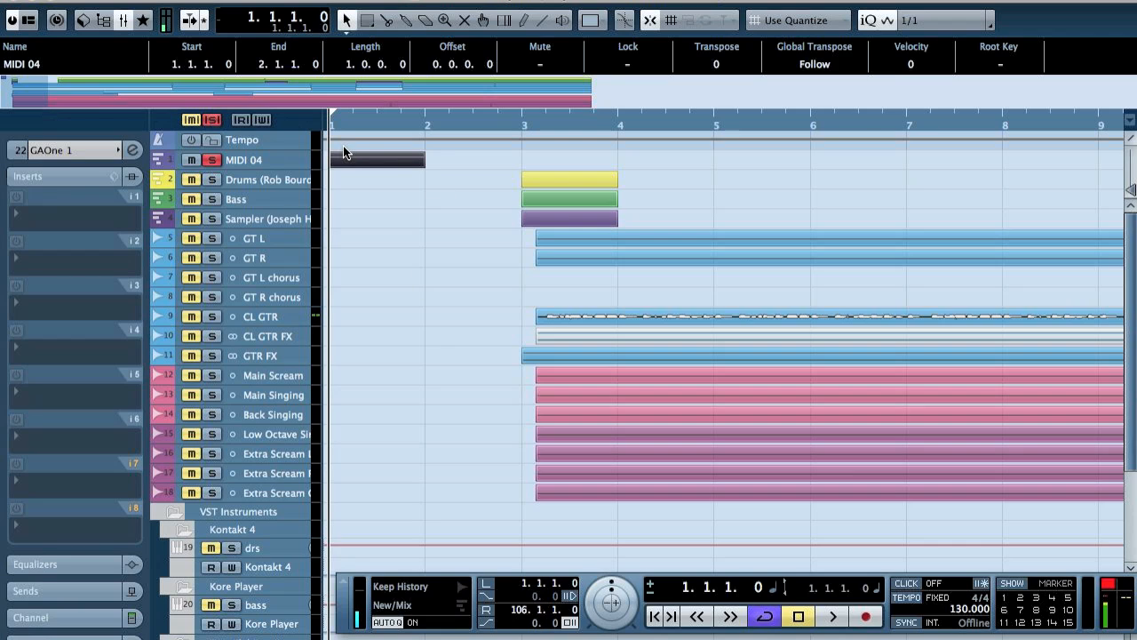
Repeat the one-bar MIDI 04 part 107 times as shared copies
{"action": "key", "text": "super+k"}
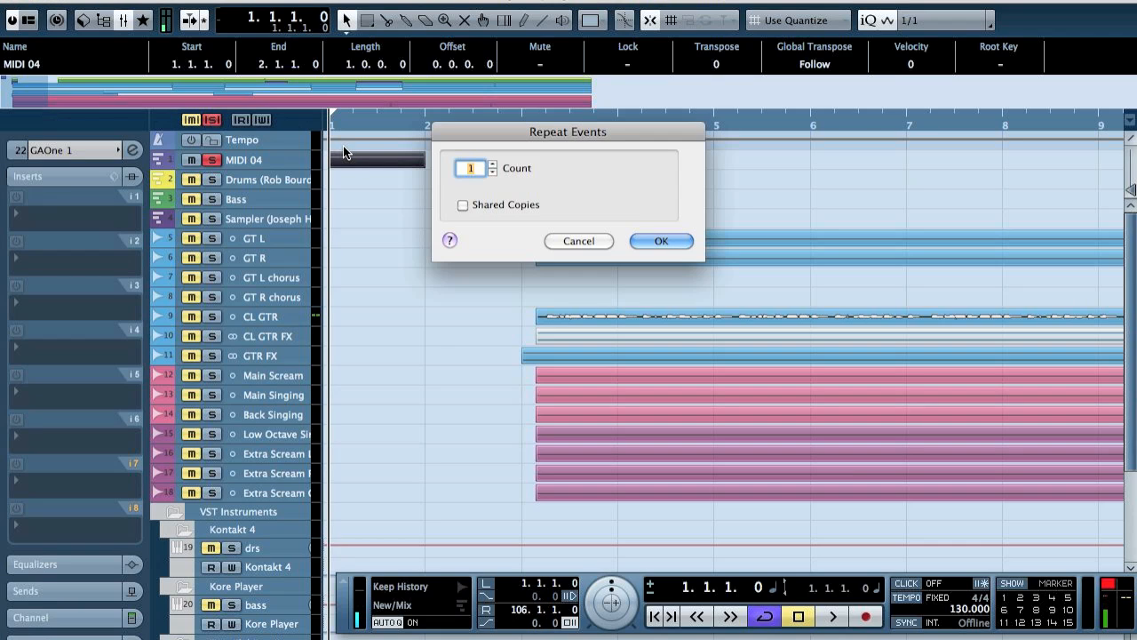
{"action": "left_click", "coordinate": [158, 1]}
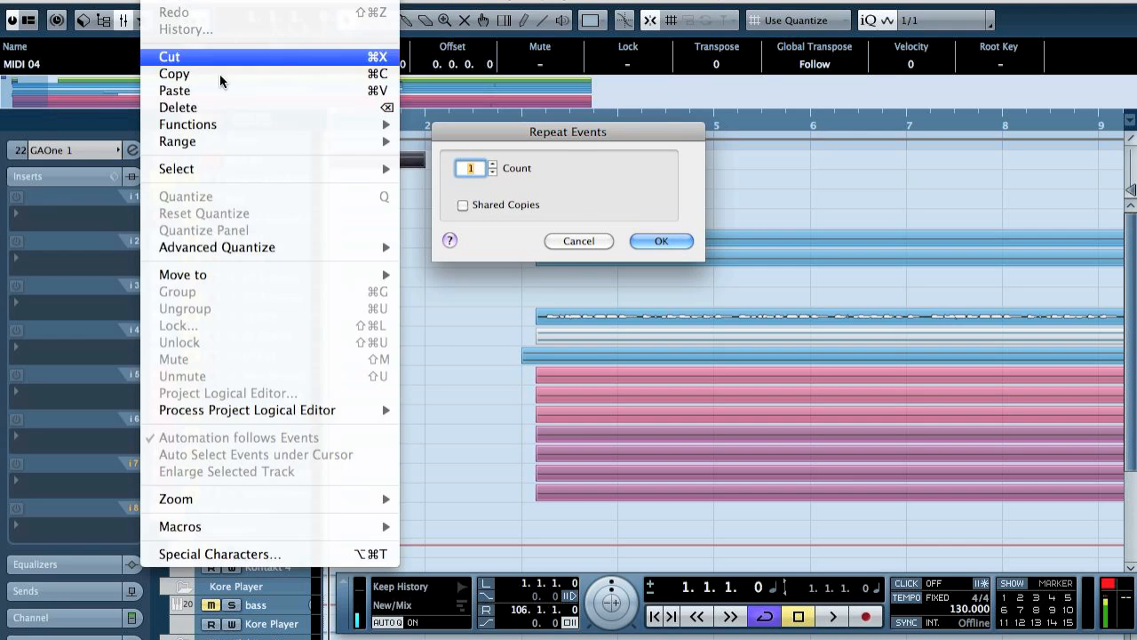
{"action": "mouse_move", "coordinate": [240, 122]}
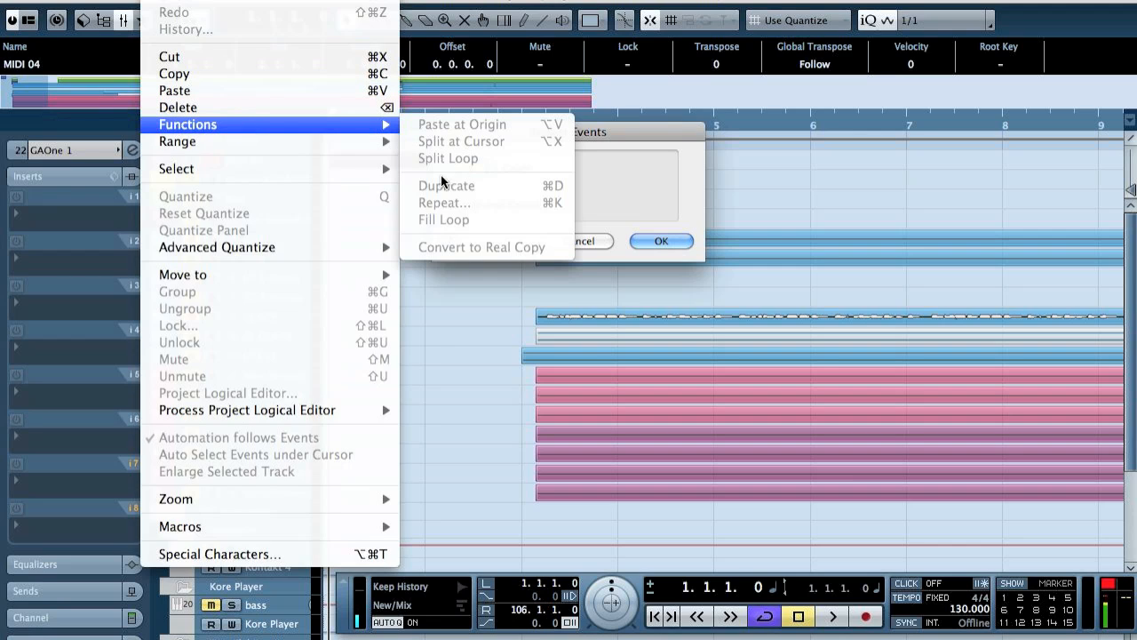
{"action": "left_click", "coordinate": [660, 151]}
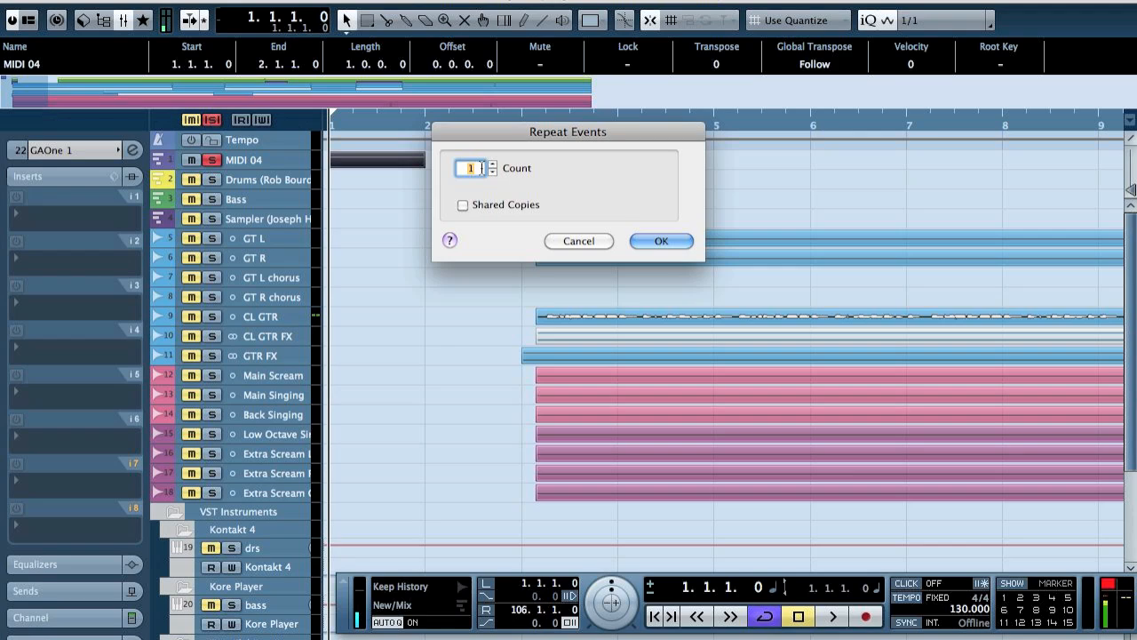
{"action": "type", "text": "107"}
{"action": "left_click", "coordinate": [536, 206]}
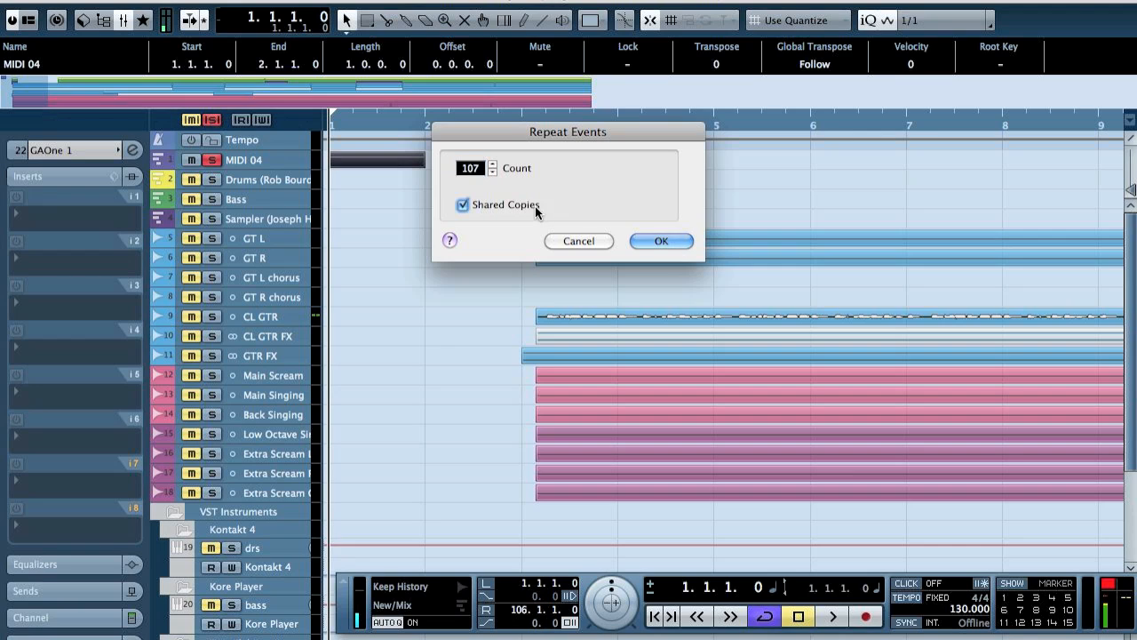
{"action": "left_click", "coordinate": [658, 240]}
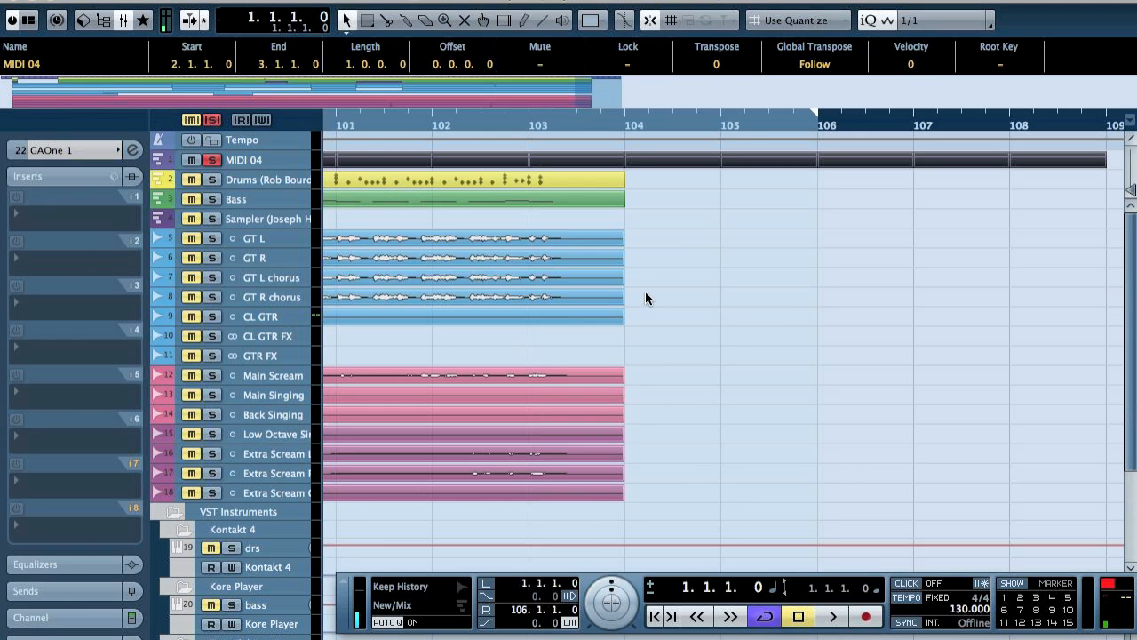
Delete the surplus MIDI 04 copies after bar 104, where the song's other tracks end
{"action": "left_click", "coordinate": [935, 211]}
{"action": "left_click_drag", "start_coordinate": [1100, 181], "coordinate": [694, 161]}
{"action": "key", "text": "Delete"}
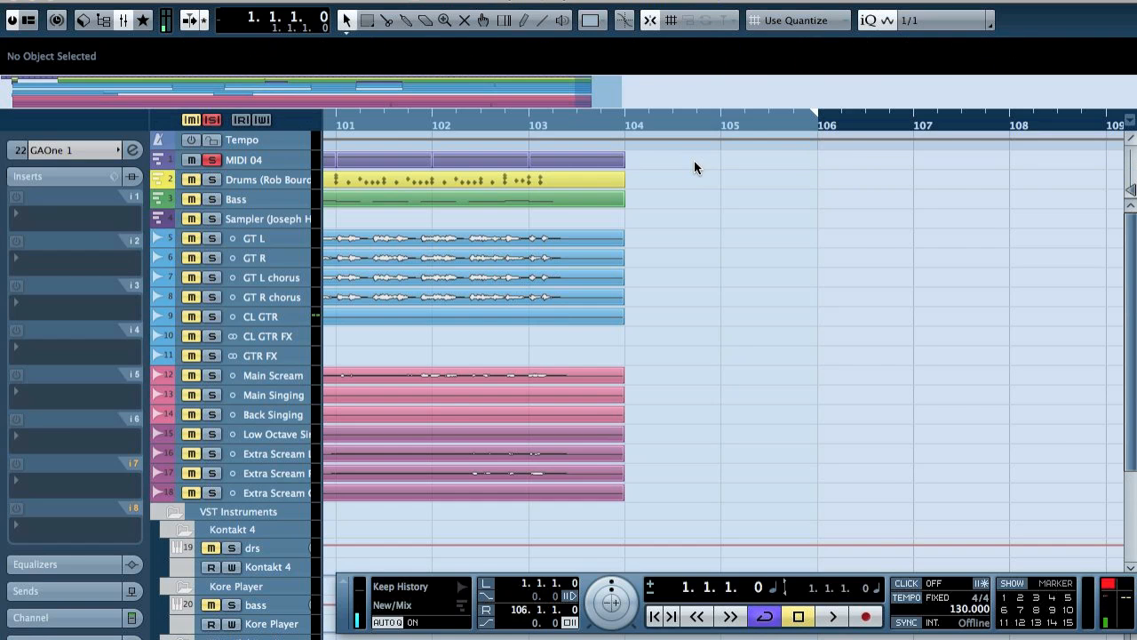
Extend the locator range so the right locator sits at bar 117, and clear the solo state on all tracks
{"action": "key", "text": "g"}
{"action": "key", "text": "g"}
{"action": "key", "text": "g"}
{"action": "key", "text": "g"}
{"action": "key", "text": "g"}
{"action": "key", "text": "g"}
{"action": "key", "text": "g"}
{"action": "key", "text": "g"}
{"action": "key", "text": "g"}
{"action": "key", "text": "g"}
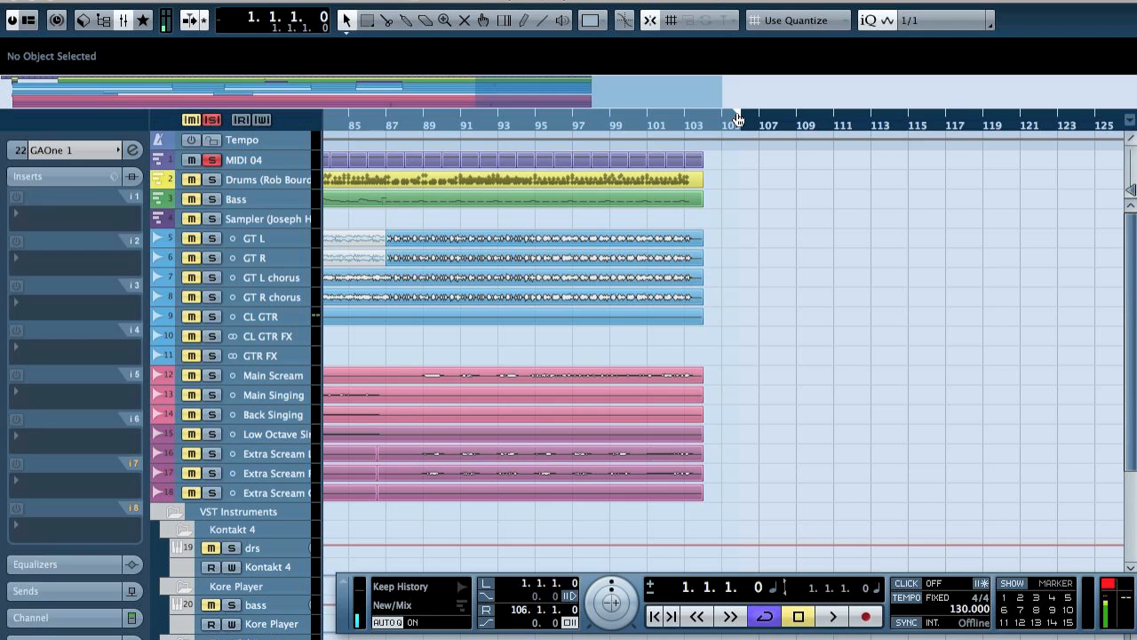
{"action": "left_click_drag", "start_coordinate": [737, 118], "coordinate": [944, 144]}
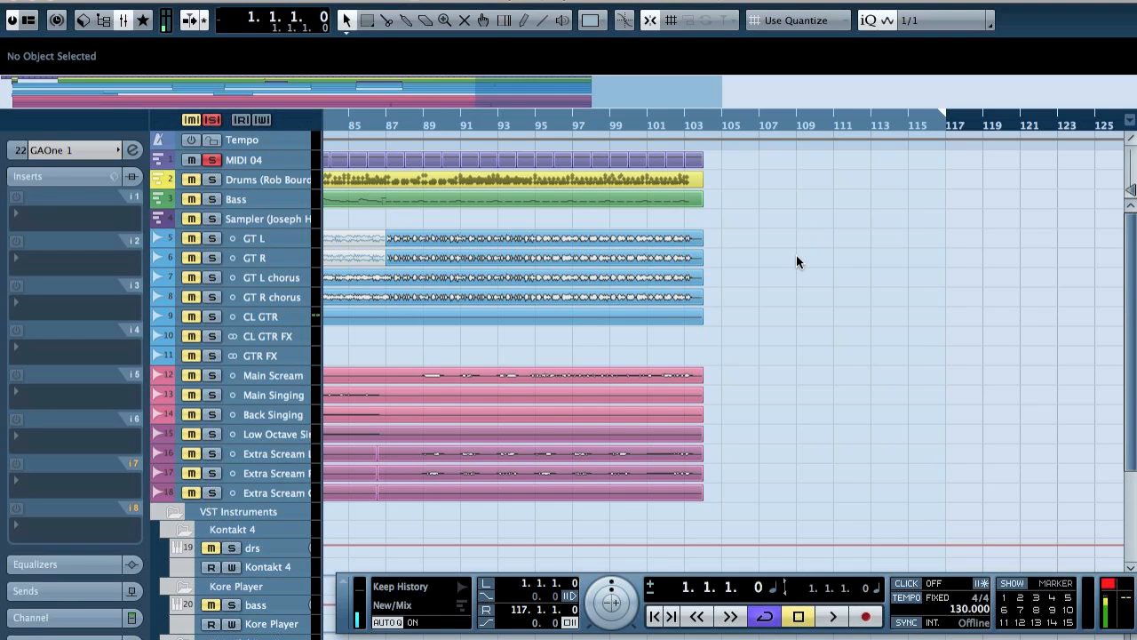
{"action": "scroll", "coordinate": [796, 255], "scroll_direction": "left", "scroll_amount": 15}
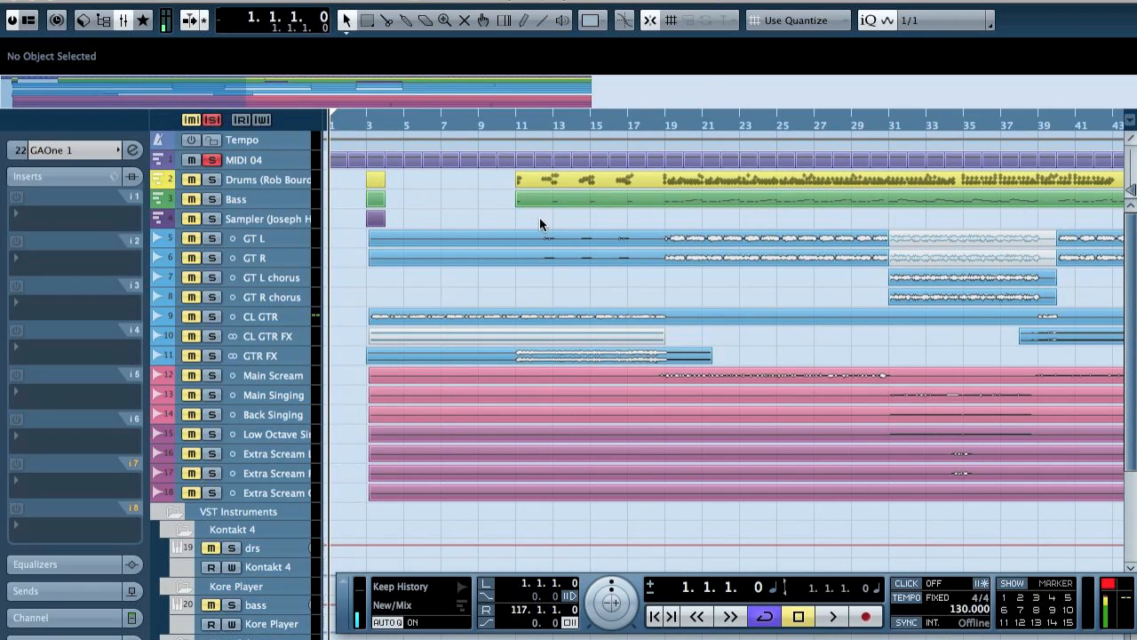
{"action": "left_click", "coordinate": [211, 119]}
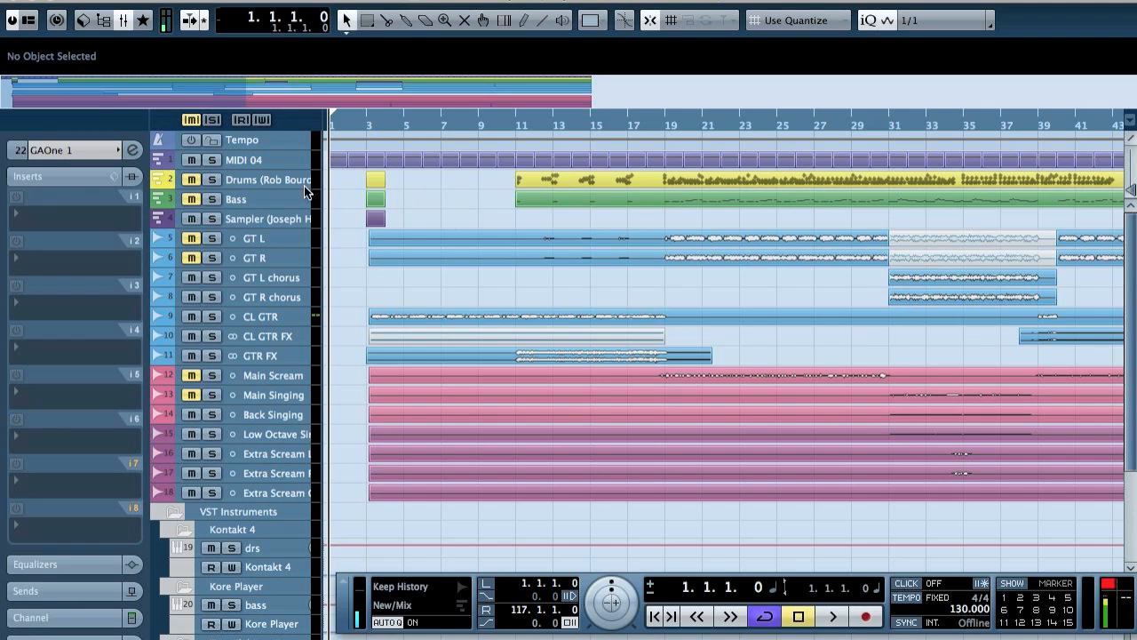
Review which tracks are muted and unmuted among the drums, bass, guitar, main vocal, clean guitar, guitar FX and sampler tracks
{"action": "left_click", "coordinate": [252, 179]}
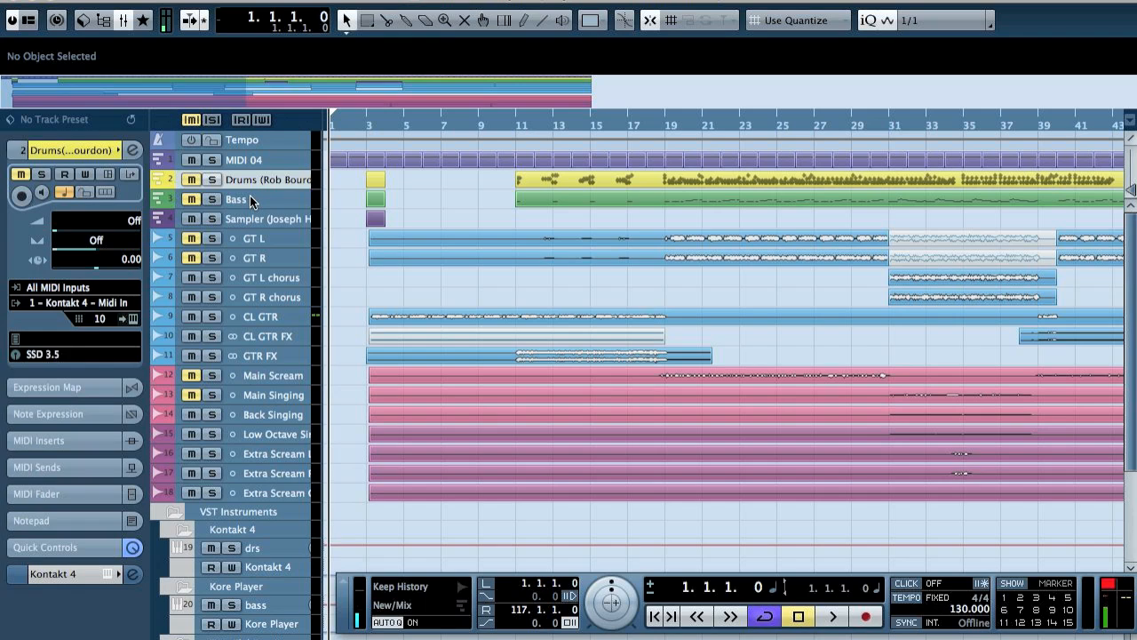
{"action": "left_click", "coordinate": [252, 201]}
{"action": "left_click", "coordinate": [261, 238]}
{"action": "left_click", "coordinate": [267, 262]}
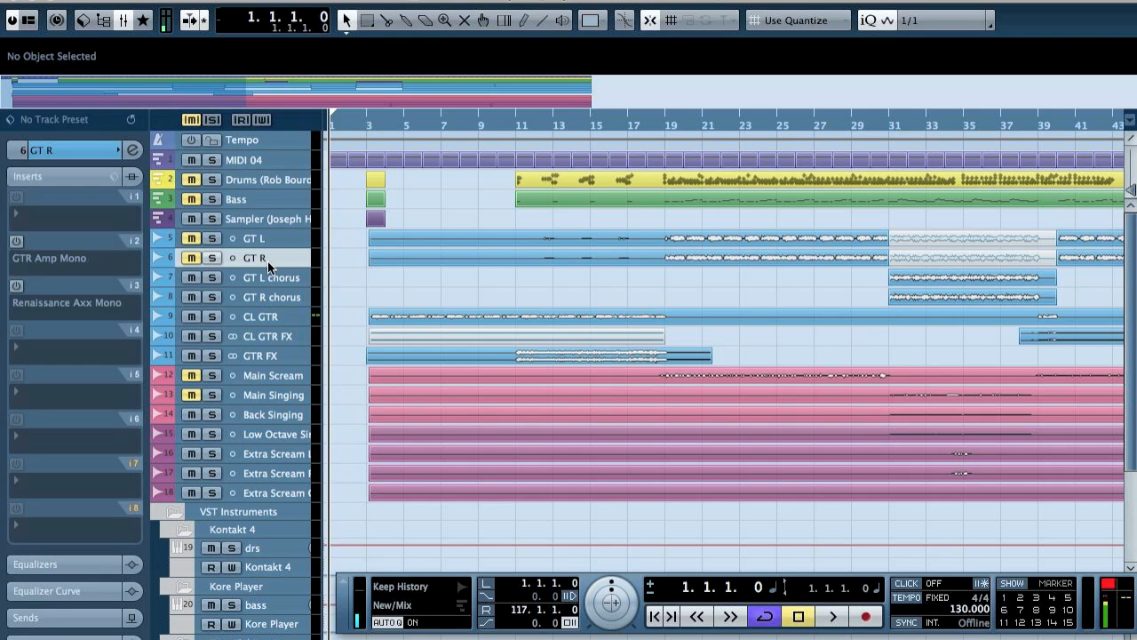
{"action": "left_click", "coordinate": [268, 375]}
{"action": "left_click", "coordinate": [271, 394]}
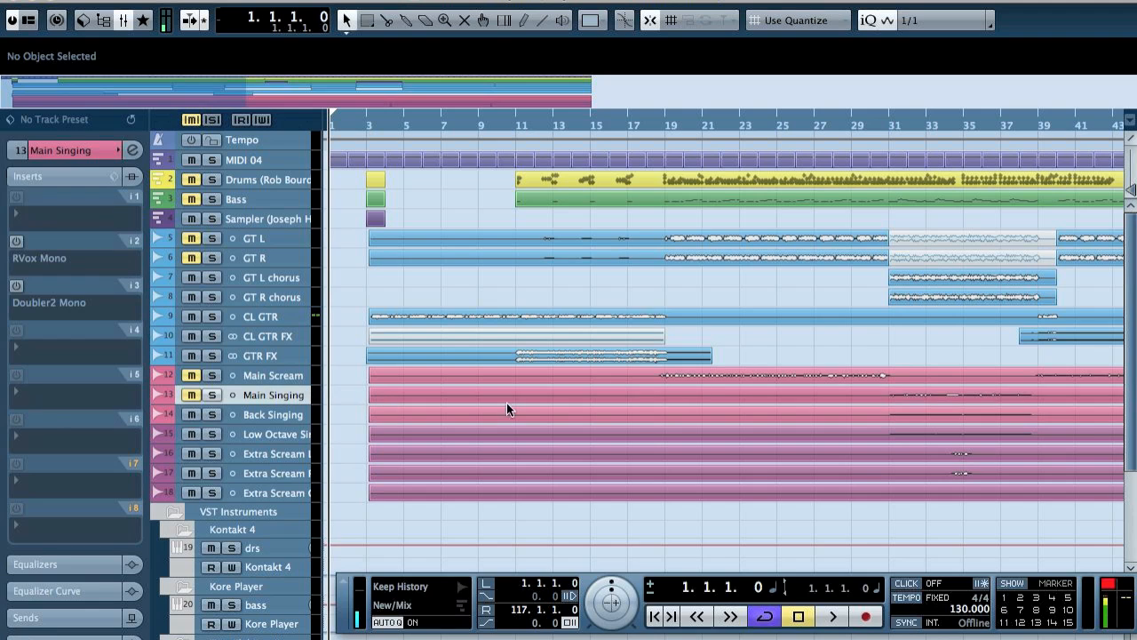
{"action": "left_click", "coordinate": [260, 318]}
{"action": "left_click", "coordinate": [264, 339]}
{"action": "left_click", "coordinate": [266, 357]}
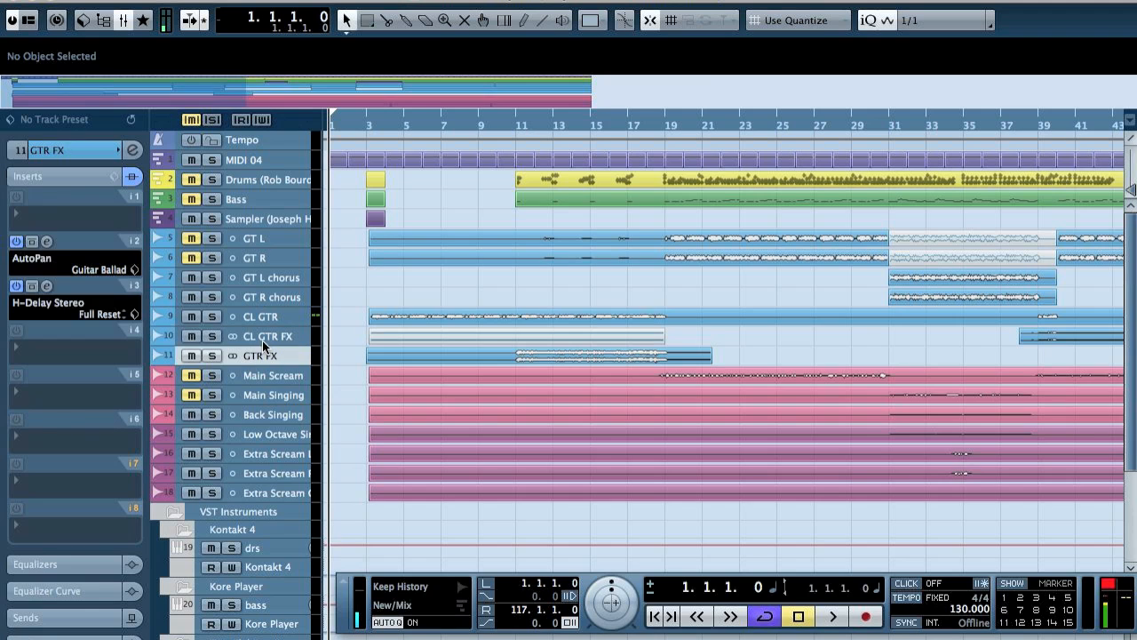
{"action": "left_click", "coordinate": [279, 218]}
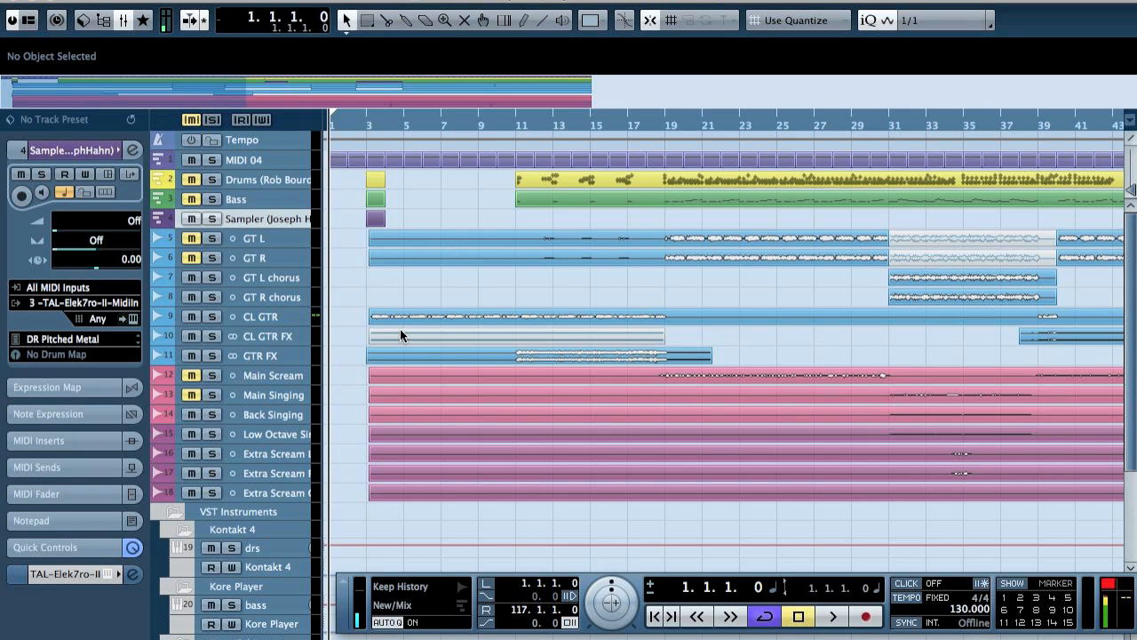
Add a new stereo group channel track below the existing GT group
{"action": "scroll", "coordinate": [338, 444], "scroll_direction": "down", "scroll_amount": 3}
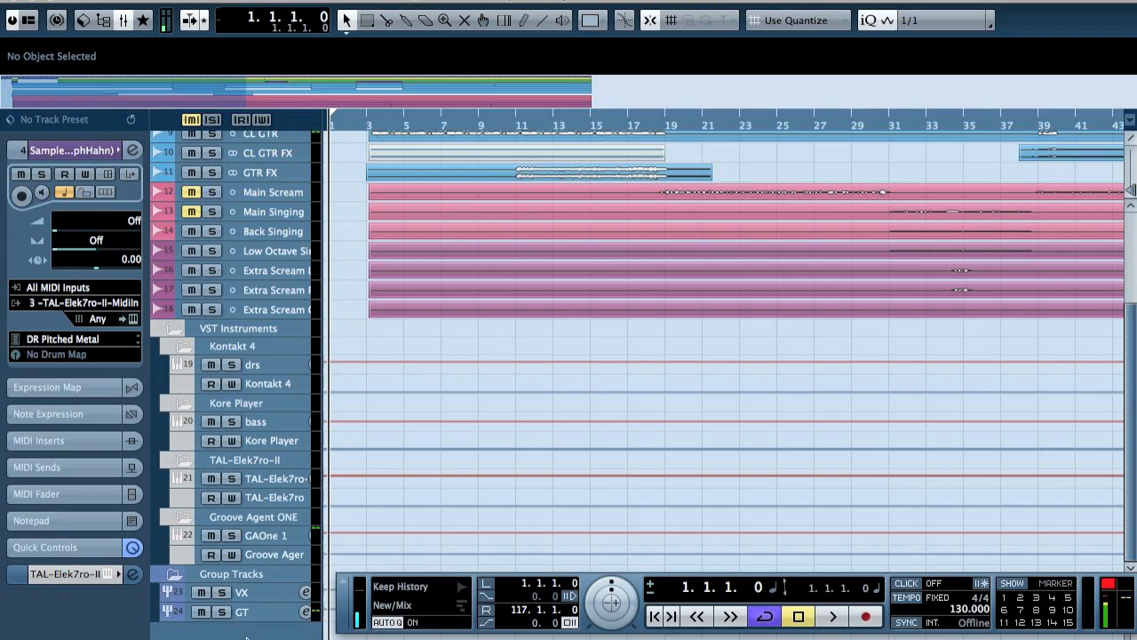
{"action": "right_click", "coordinate": [246, 634]}
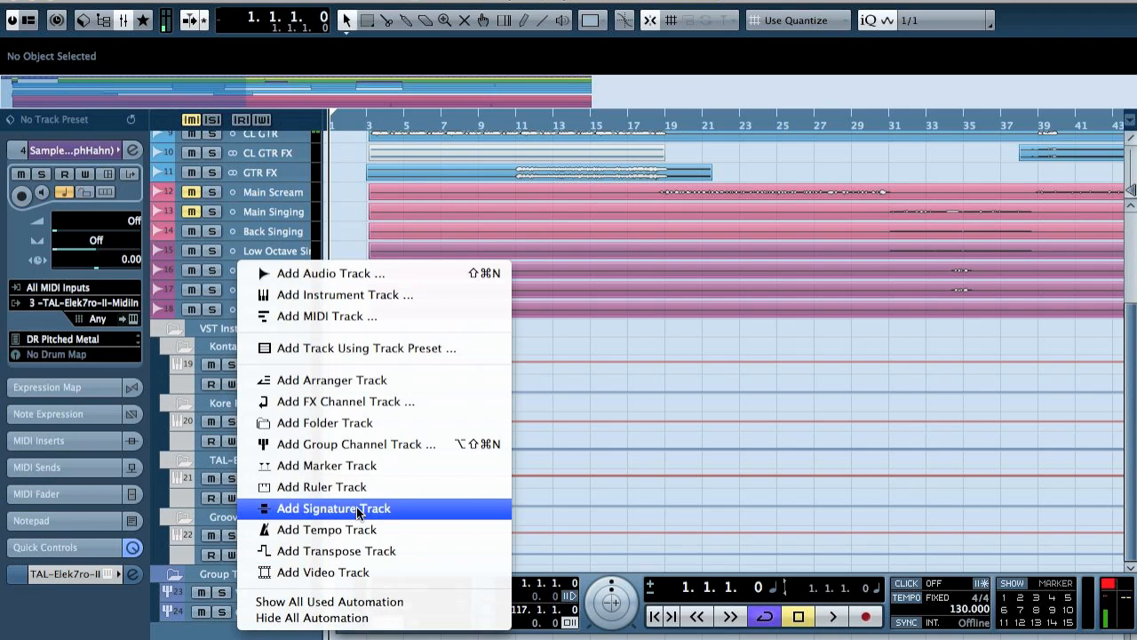
{"action": "left_click", "coordinate": [364, 446]}
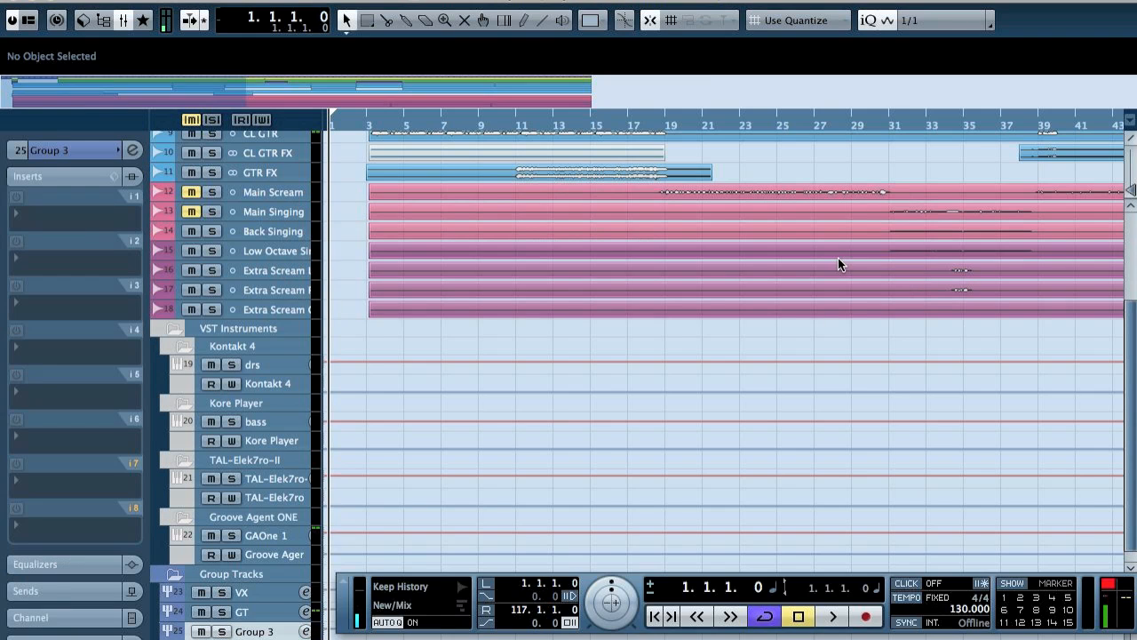
Select the range of tracks from the GT group up to the GT L track
{"action": "left_click", "coordinate": [254, 612]}
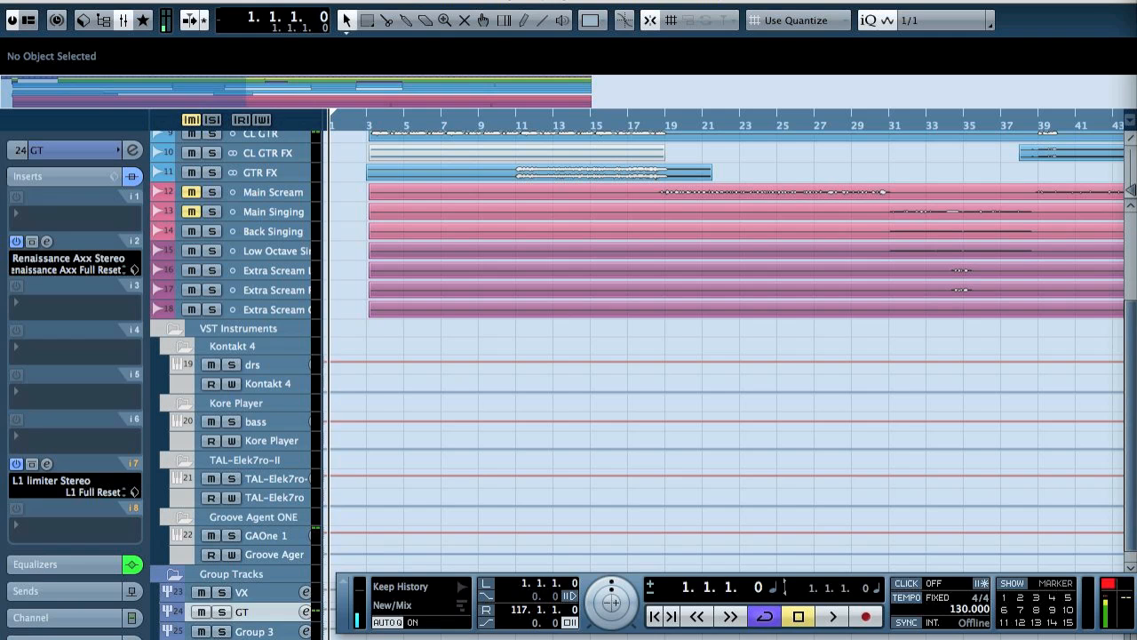
{"action": "scroll", "coordinate": [254, 140], "scroll_direction": "up", "scroll_amount": 4}
{"action": "left_click", "coordinate": [254, 140], "text": "shift"}
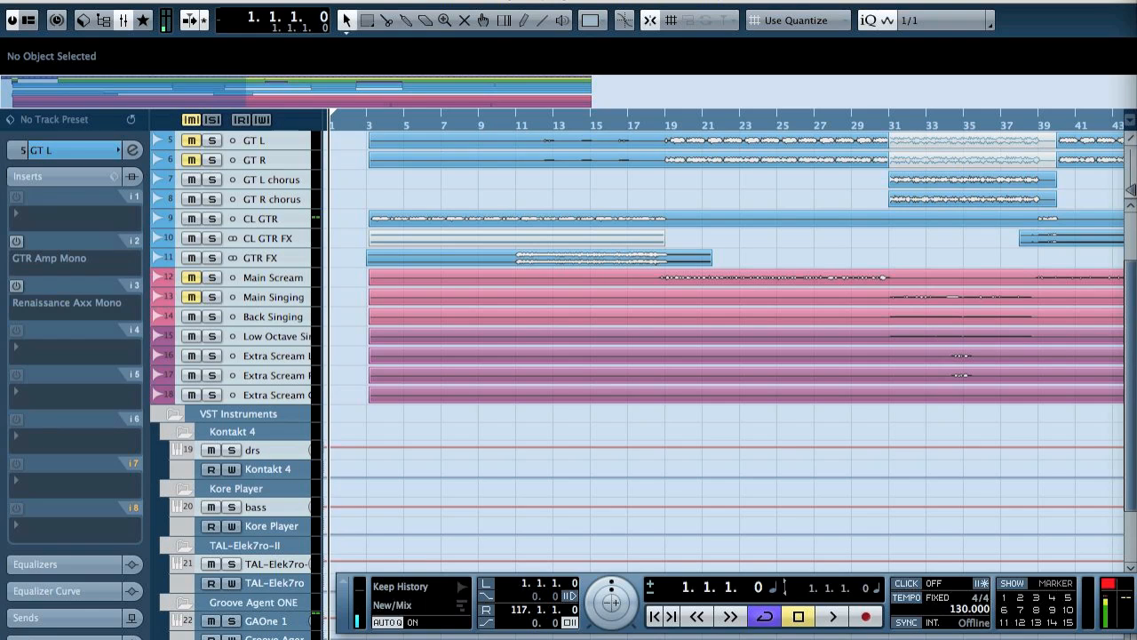
Open the mixer, position it so its channels fill the screen, and hide the transport bar covering it
{"action": "key", "text": "F3"}
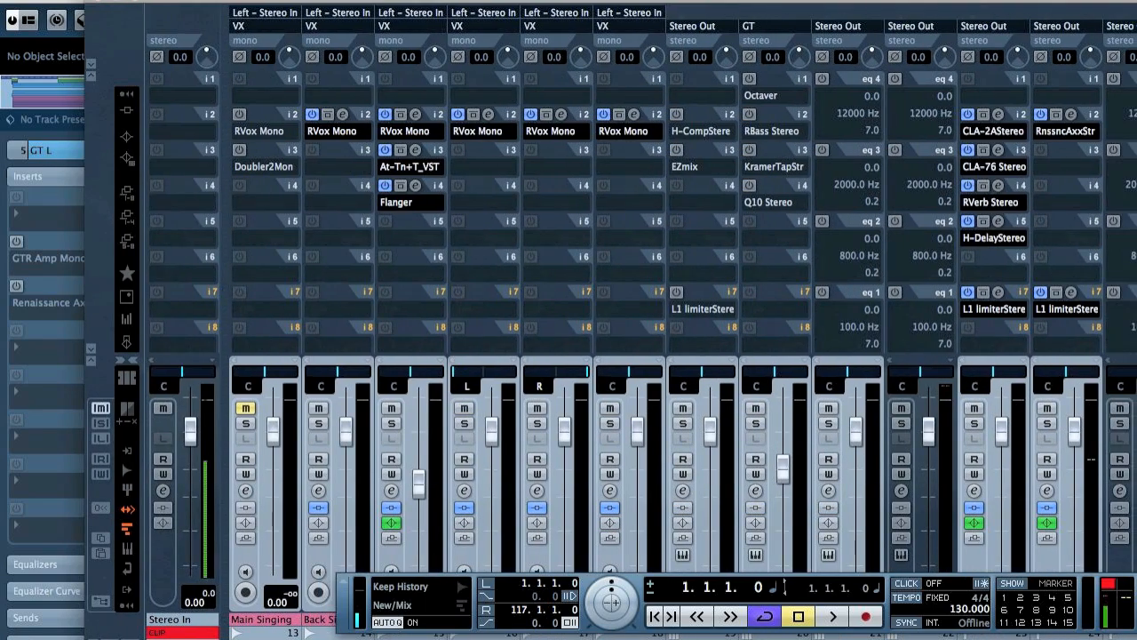
{"action": "left_click", "coordinate": [138, 2]}
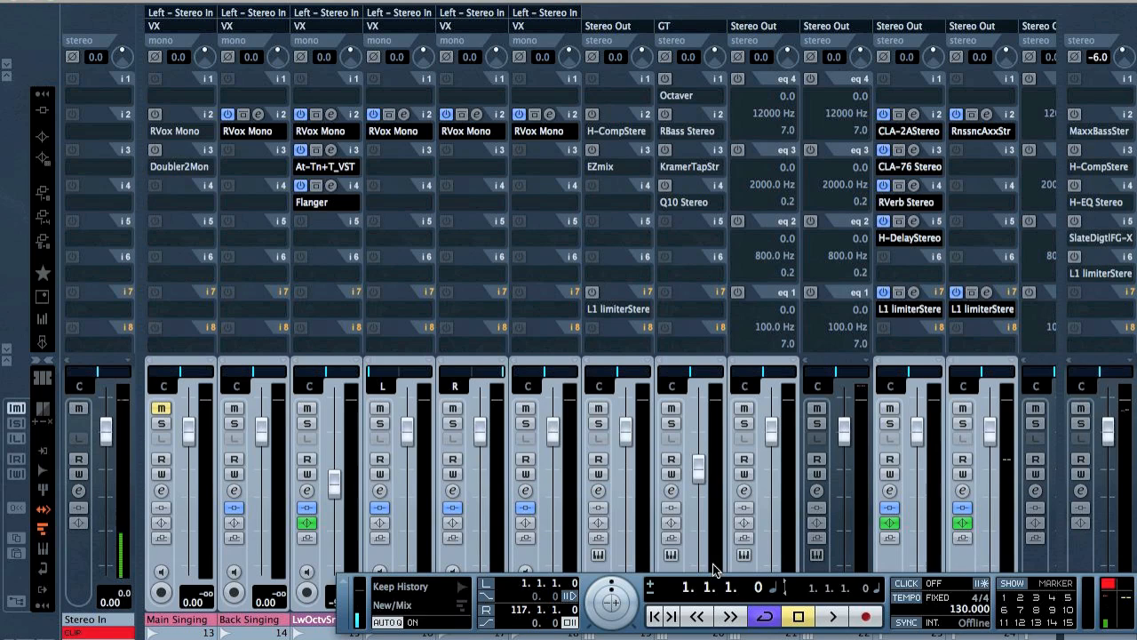
{"action": "left_click", "coordinate": [346, 580]}
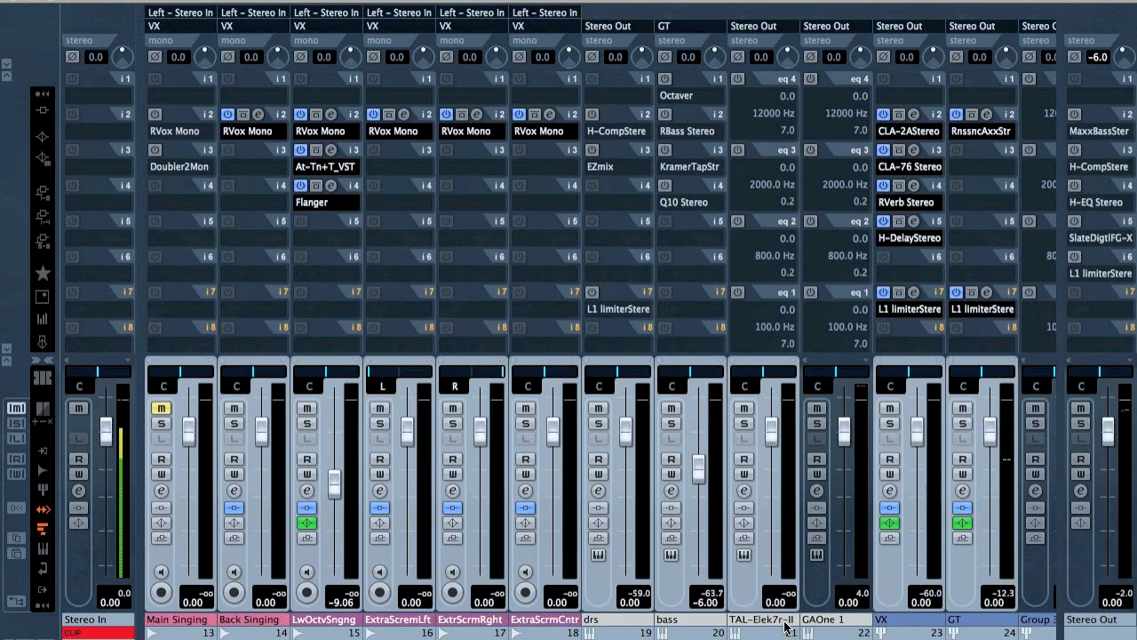
Route the outputs of the drs, TAL-Elek7ro-II, VX and GT channels together to Group 3
{"action": "scroll", "coordinate": [600, 355], "scroll_direction": "left", "scroll_amount": 8}
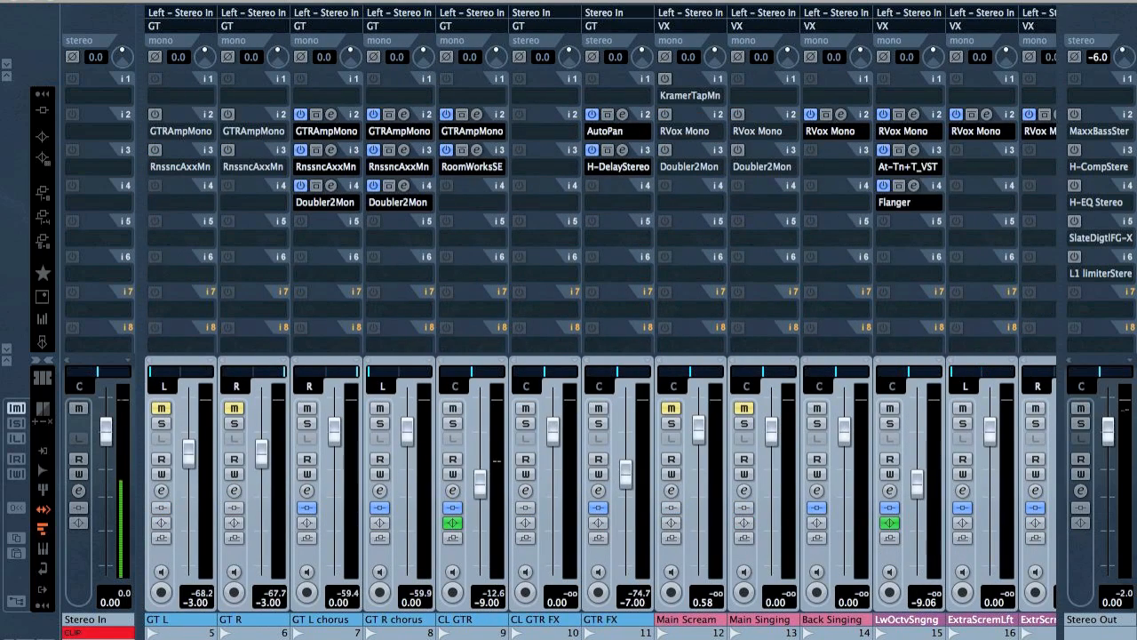
{"action": "left_click", "coordinate": [313, 560]}
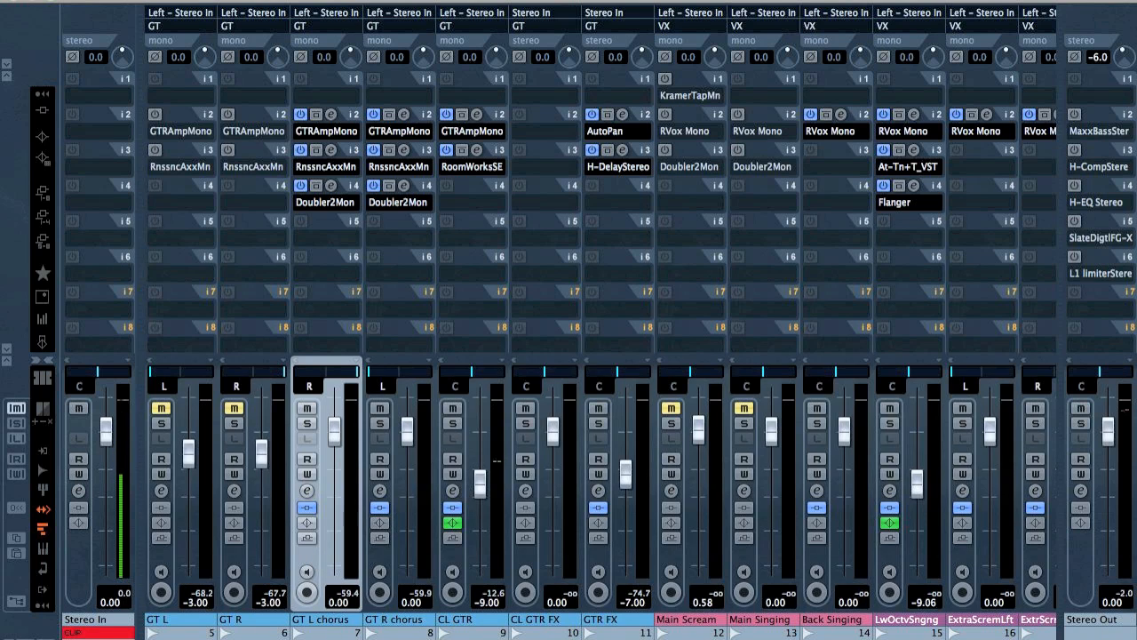
{"action": "scroll", "coordinate": [565, 591], "scroll_direction": "right", "scroll_amount": 8}
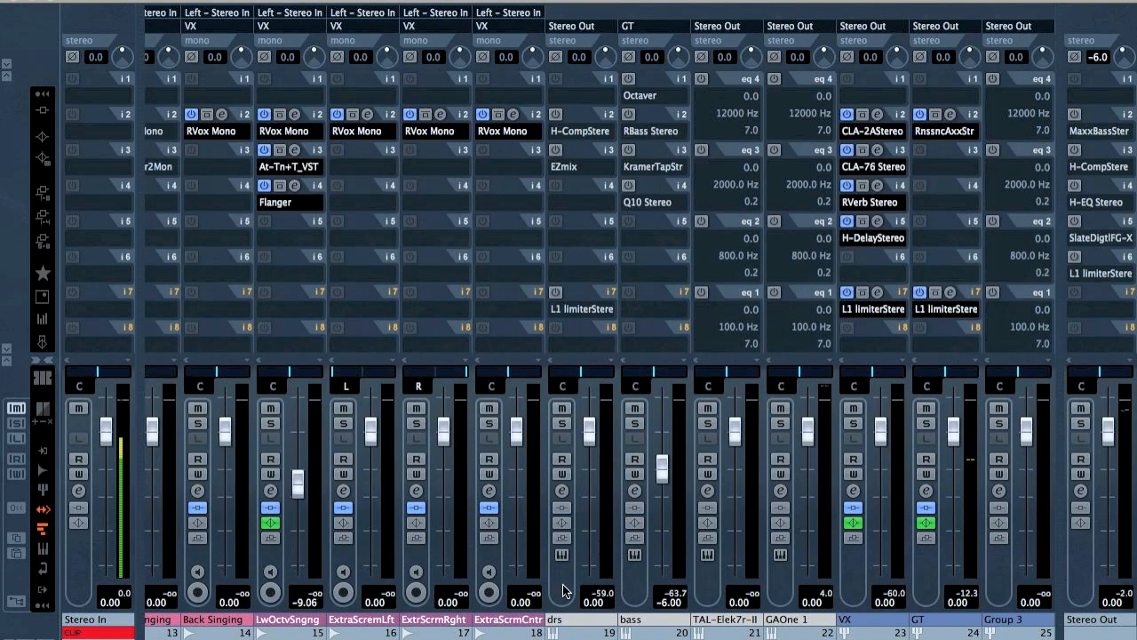
{"action": "left_click", "coordinate": [565, 590]}
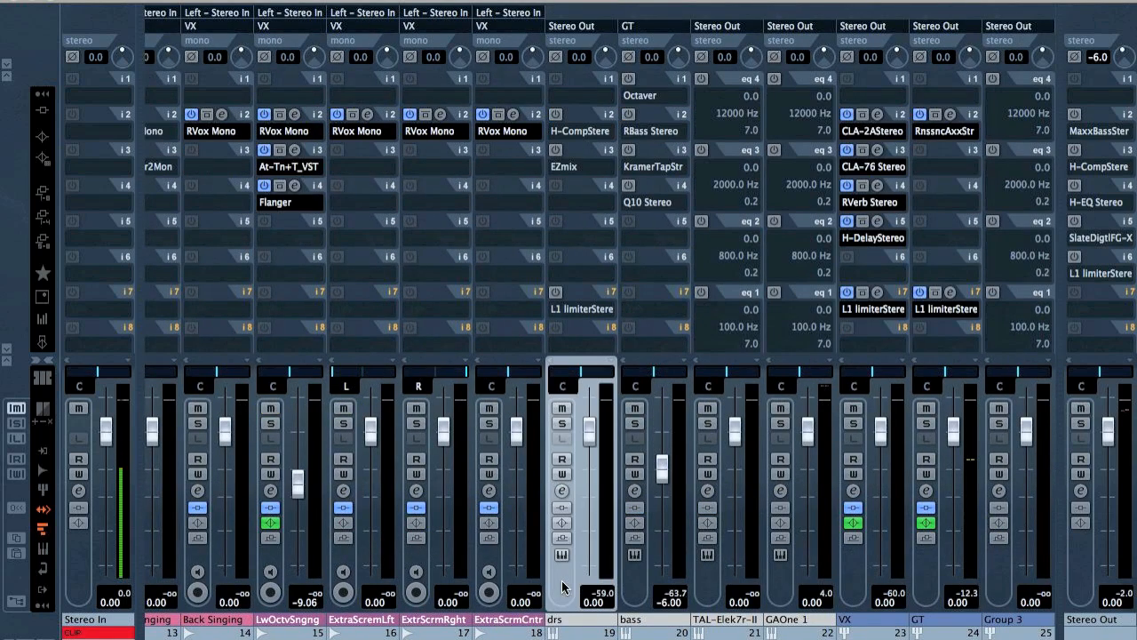
{"action": "left_click", "coordinate": [706, 584], "text": "ctrl"}
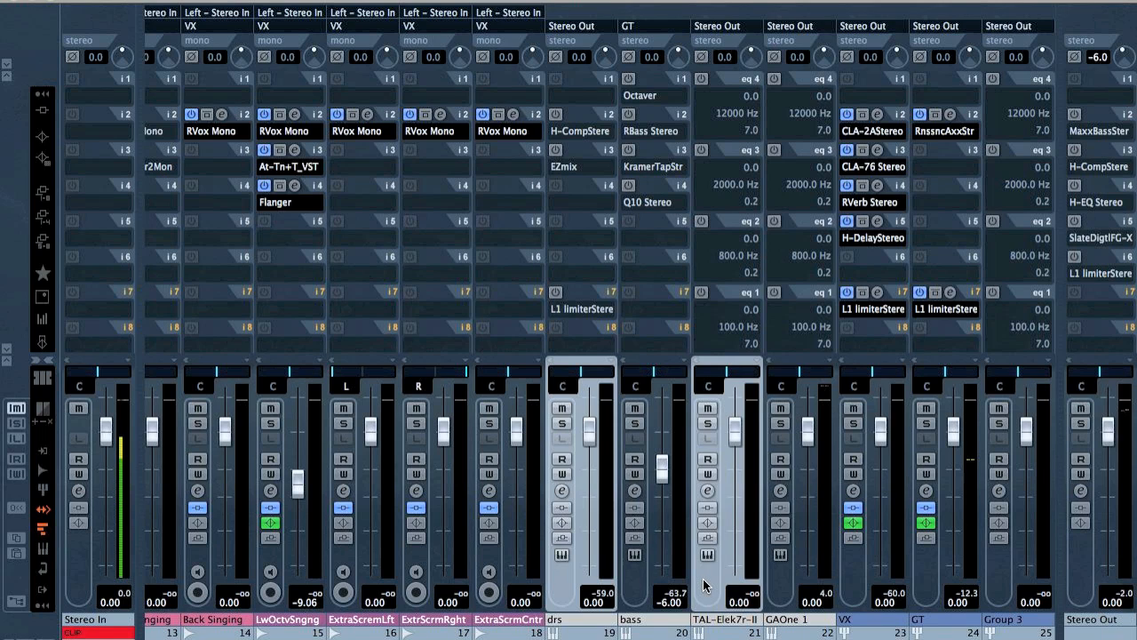
{"action": "left_click", "coordinate": [866, 577], "text": "ctrl"}
{"action": "left_click", "coordinate": [931, 582], "text": "ctrl"}
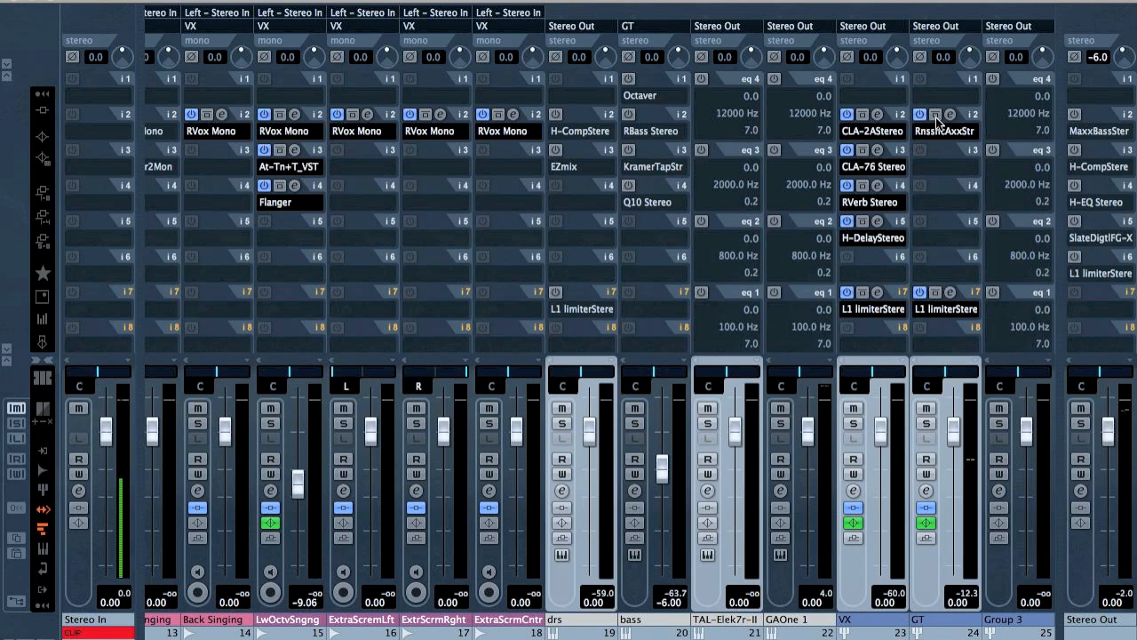
{"action": "left_click", "coordinate": [936, 26]}
{"action": "mouse_move", "coordinate": [1004, 118]}
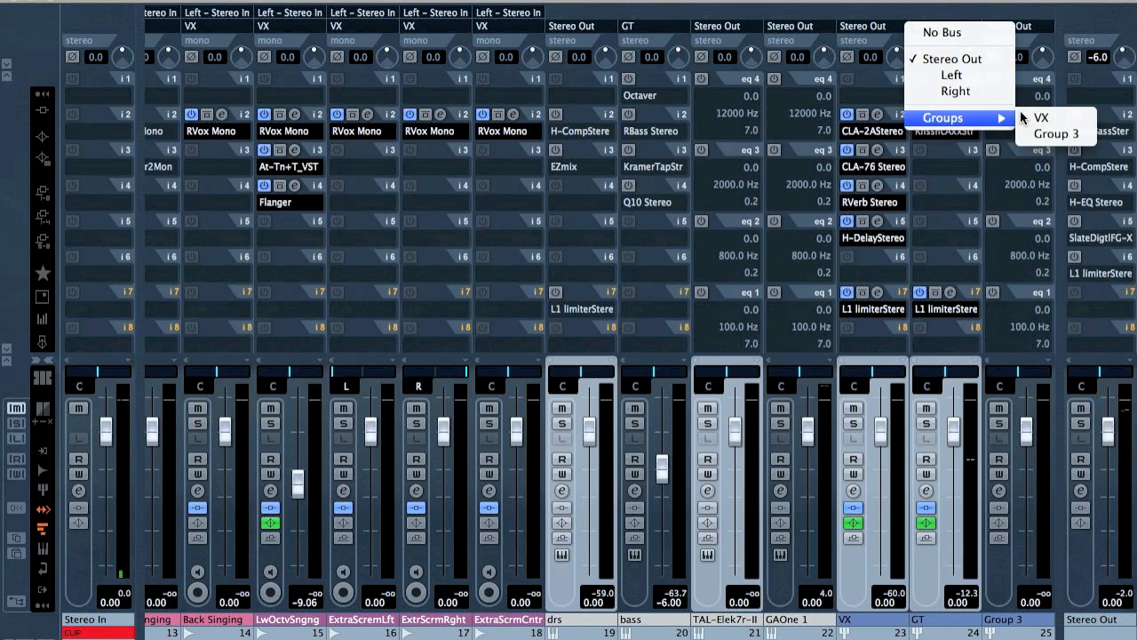
{"action": "left_click", "coordinate": [1055, 133]}
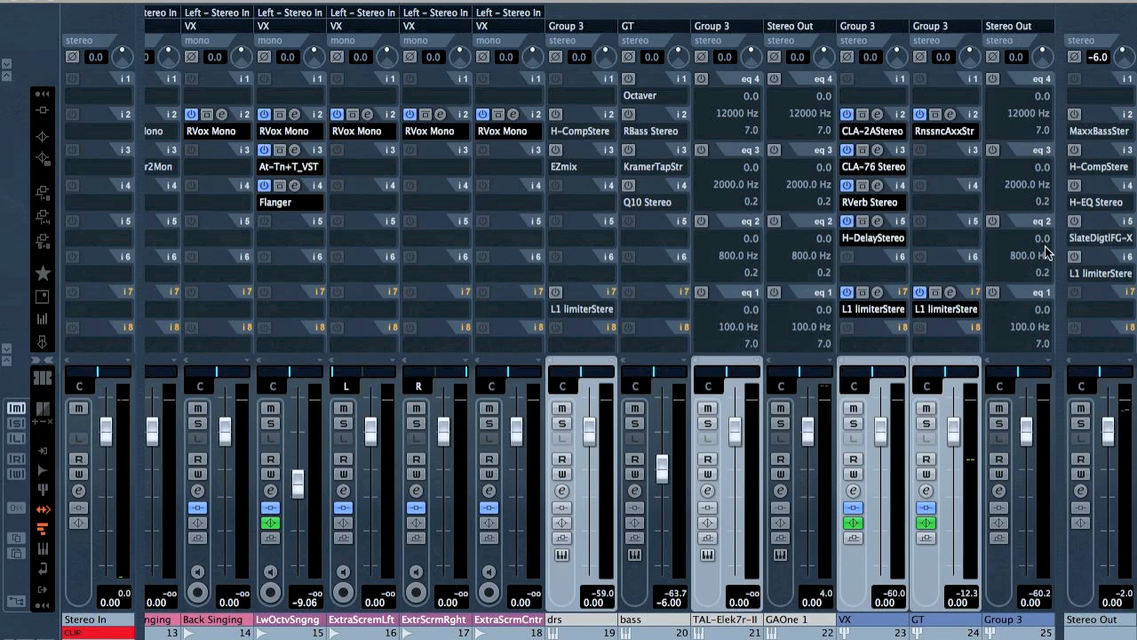
Rename the Group 3 channel BACKINGTRACK and show the insert slots on all mixer channels
{"action": "double_click", "coordinate": [1013, 622]}
{"action": "type", "text": "BA"}
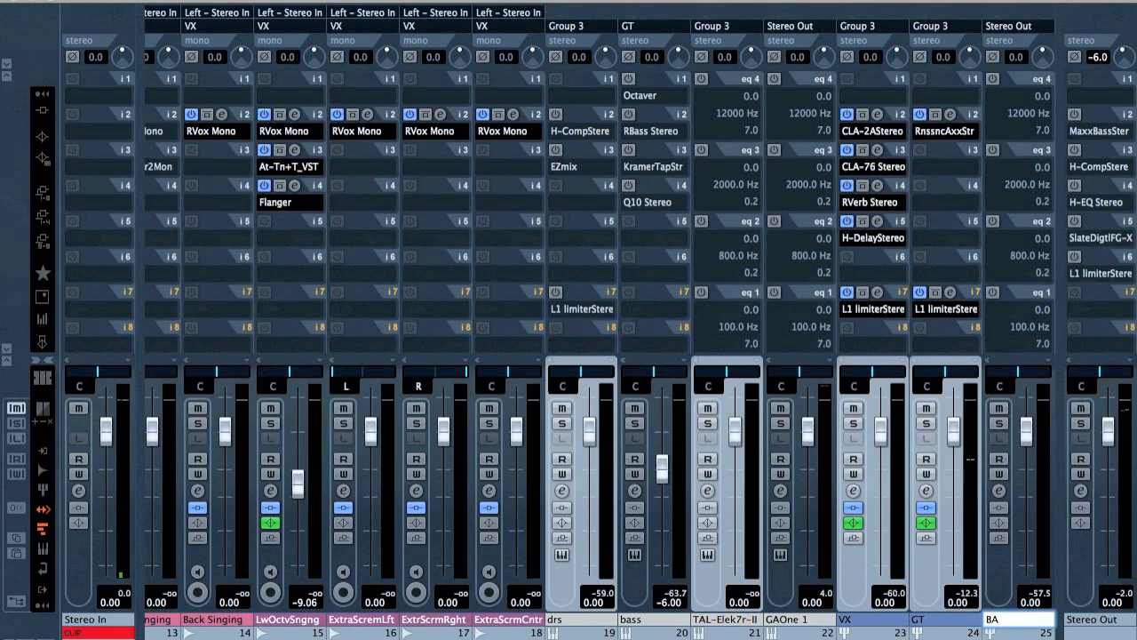
{"action": "type", "text": "CKINGTRACK"}
{"action": "key", "text": "Return"}
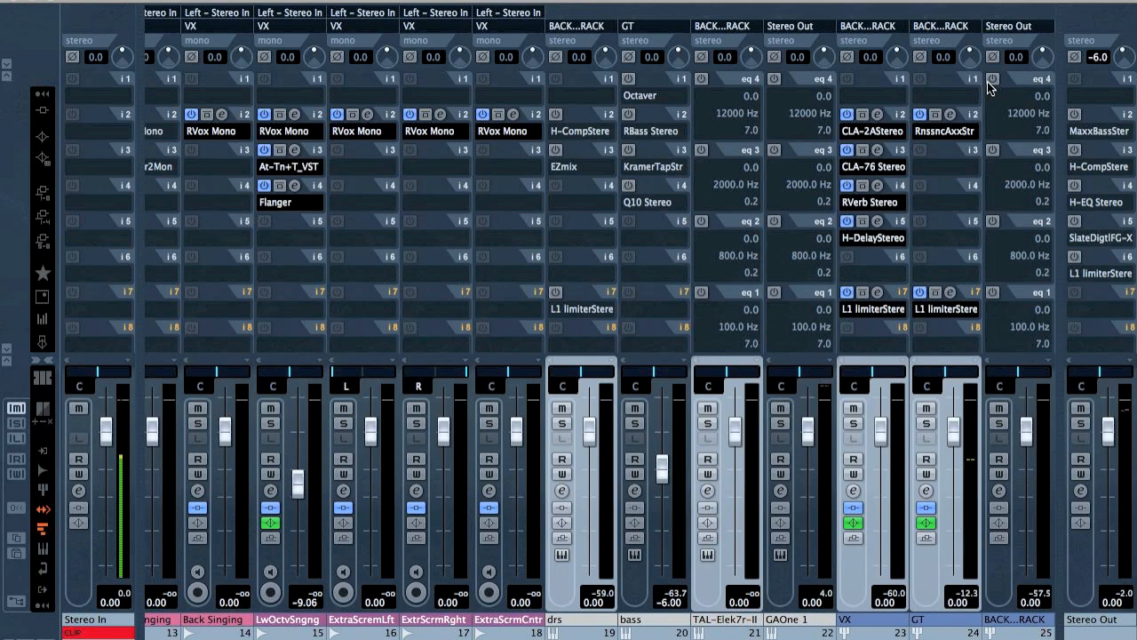
{"action": "left_click", "coordinate": [42, 113]}
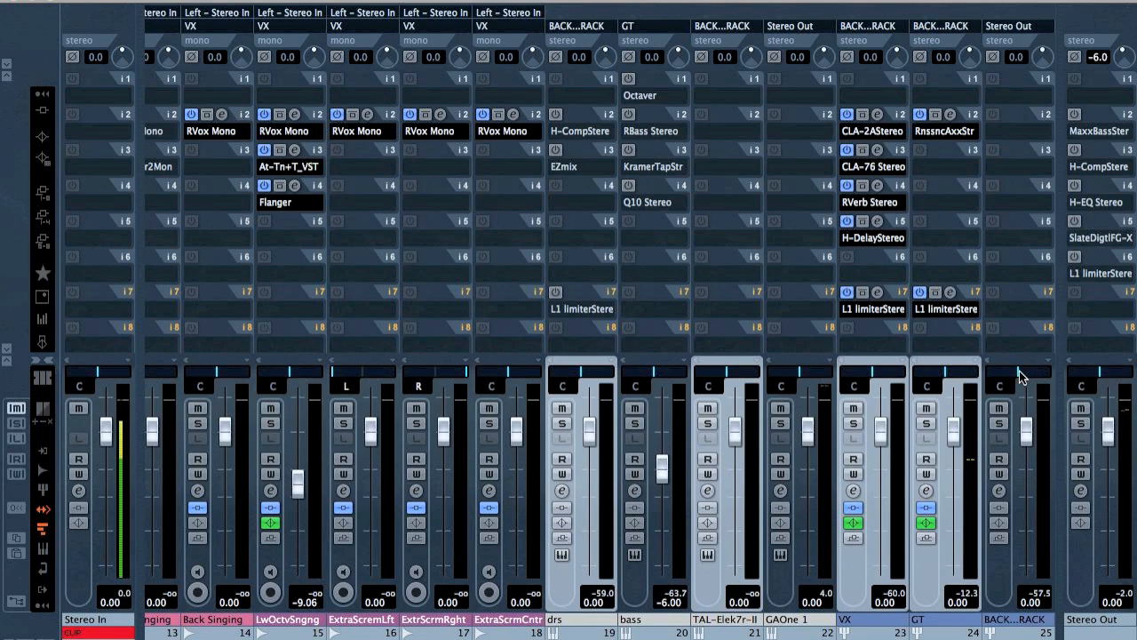
Try the Stereo Dual Panner on the BACKINGTRACK group, moving its right-side pan inward and back to full right
{"action": "right_click", "coordinate": [1018, 369]}
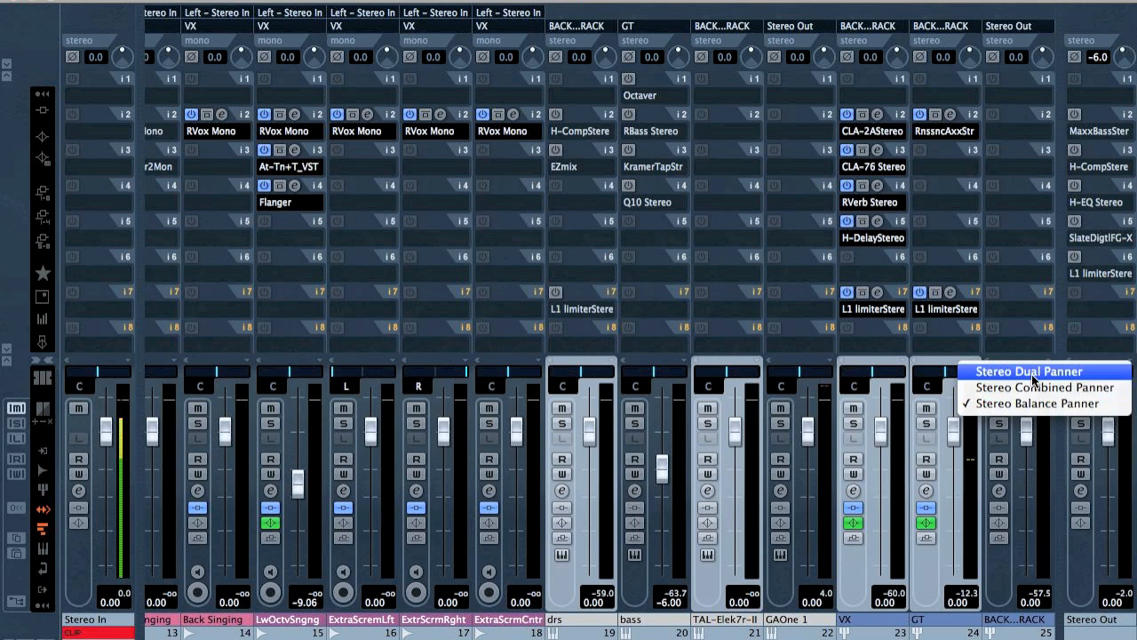
{"action": "left_click", "coordinate": [1031, 371]}
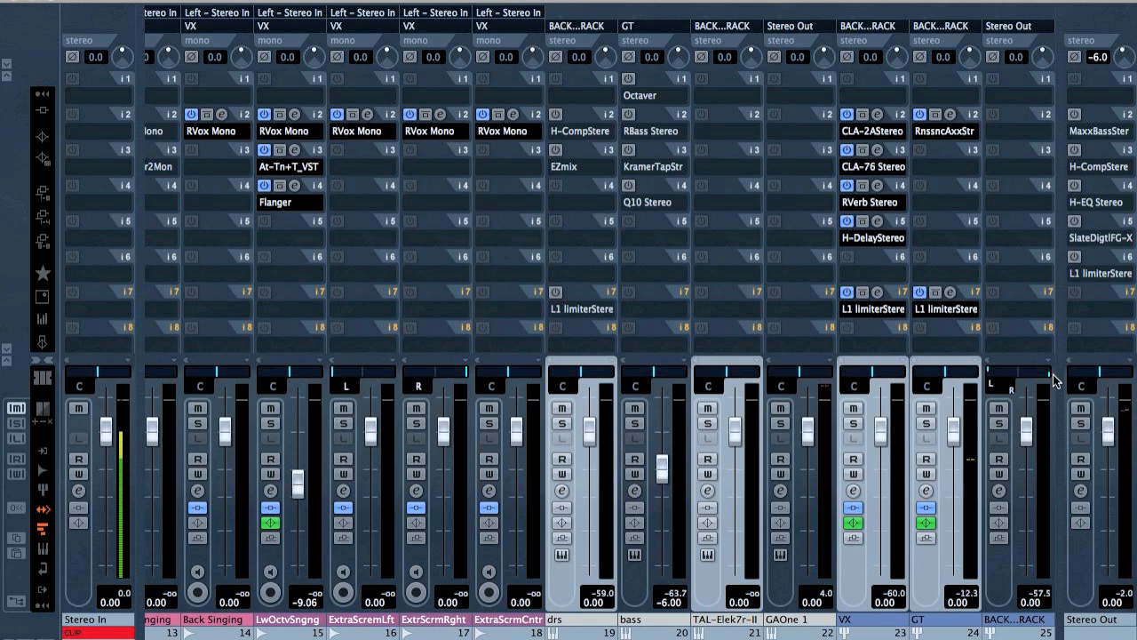
{"action": "left_click_drag", "start_coordinate": [1050, 377], "coordinate": [996, 384]}
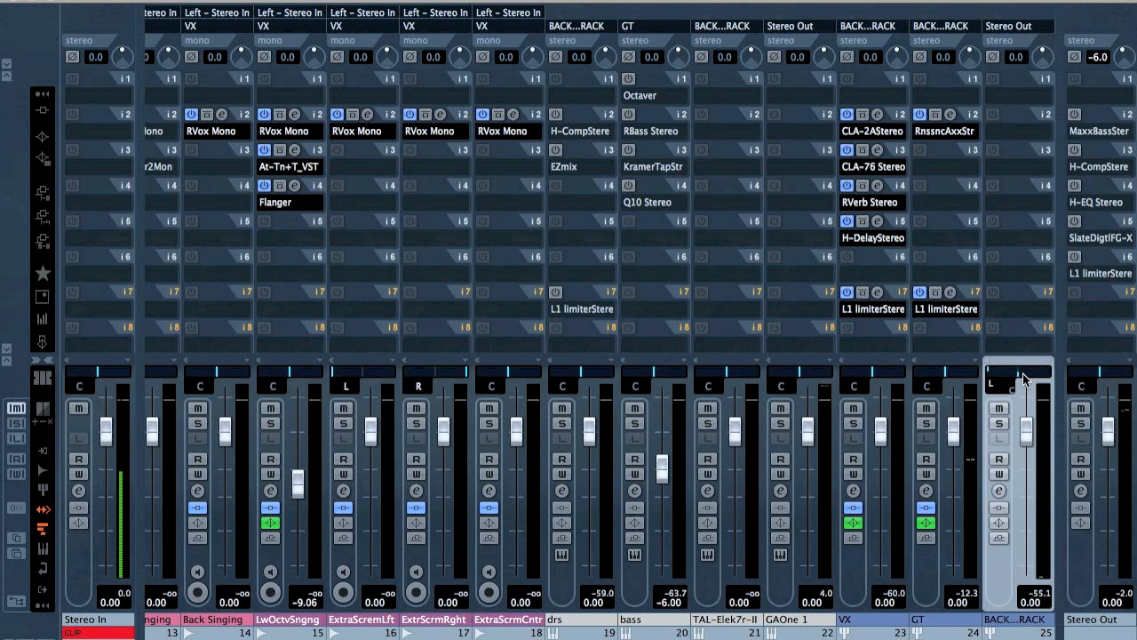
{"action": "left_click_drag", "start_coordinate": [1019, 372], "coordinate": [1099, 381]}
Insert bx_solo in the BACKINGTRACK group's first slot with Stereo-Width at Mono, and pan the group fully left with a single panner
{"action": "left_click", "coordinate": [1011, 98]}
{"action": "mouse_move", "coordinate": [1002, 133]}
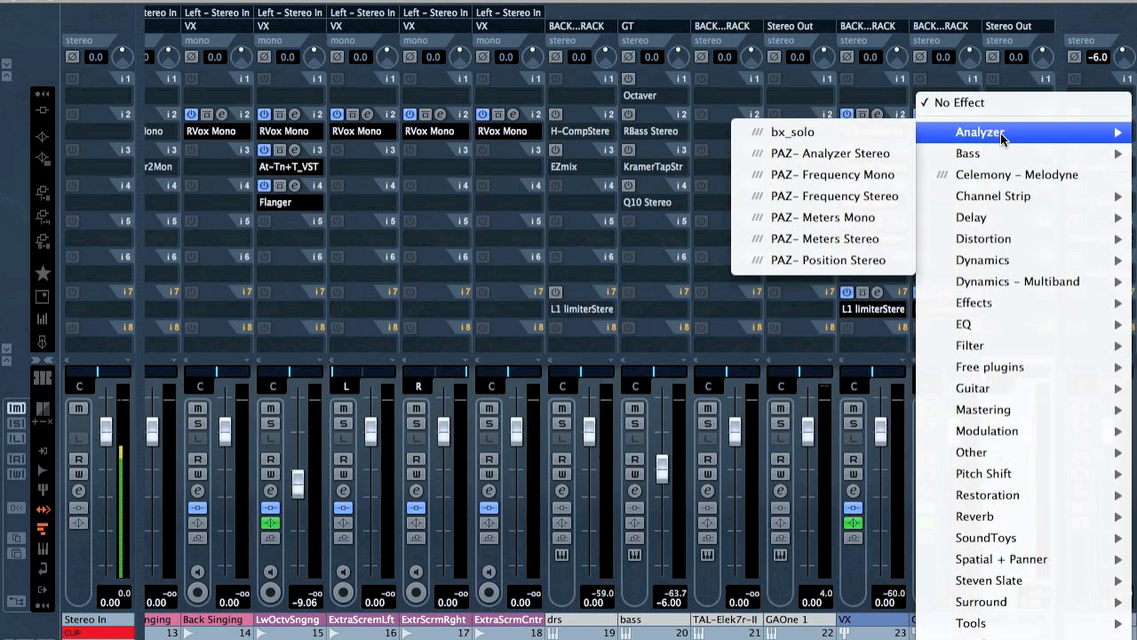
{"action": "left_click", "coordinate": [869, 133]}
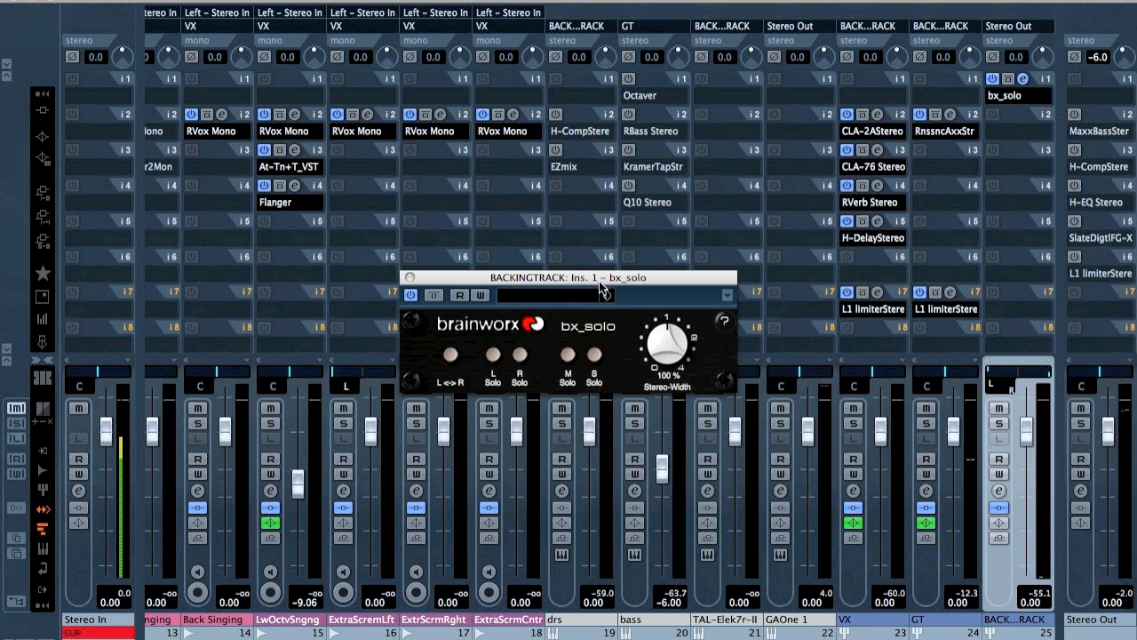
{"action": "left_click_drag", "start_coordinate": [660, 342], "coordinate": [652, 476]}
{"action": "right_click", "coordinate": [993, 374]}
{"action": "left_click", "coordinate": [1004, 374]}
Rename the GAOne 1 channel CLICK and pan it fully right
{"action": "double_click", "coordinate": [786, 619]}
{"action": "type", "text": "CLICK"}
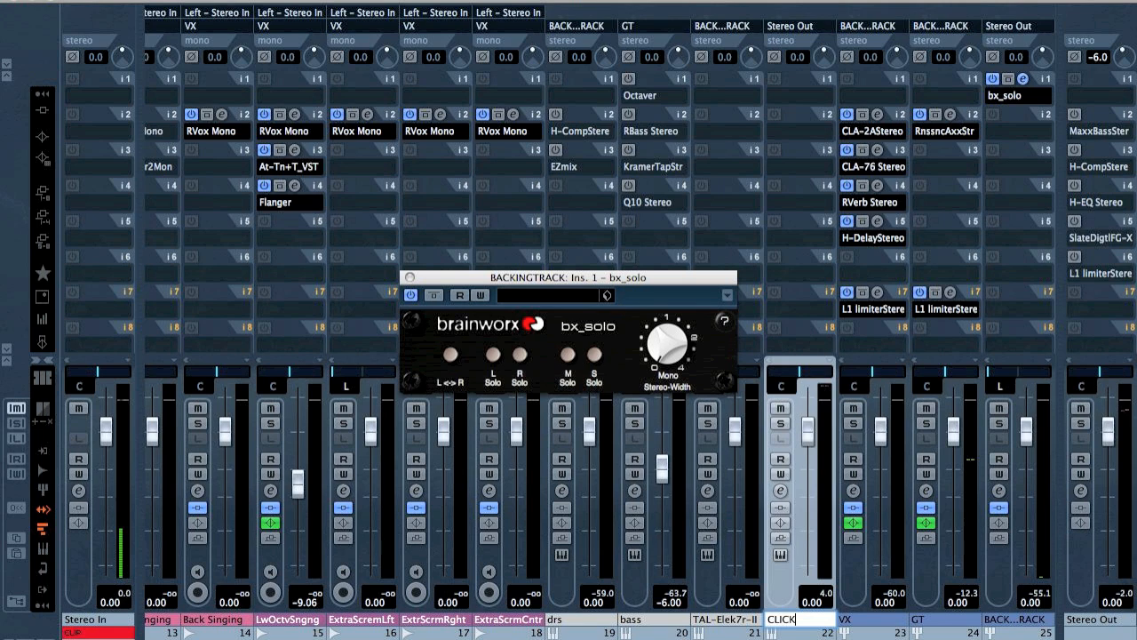
{"action": "key", "text": "Return"}
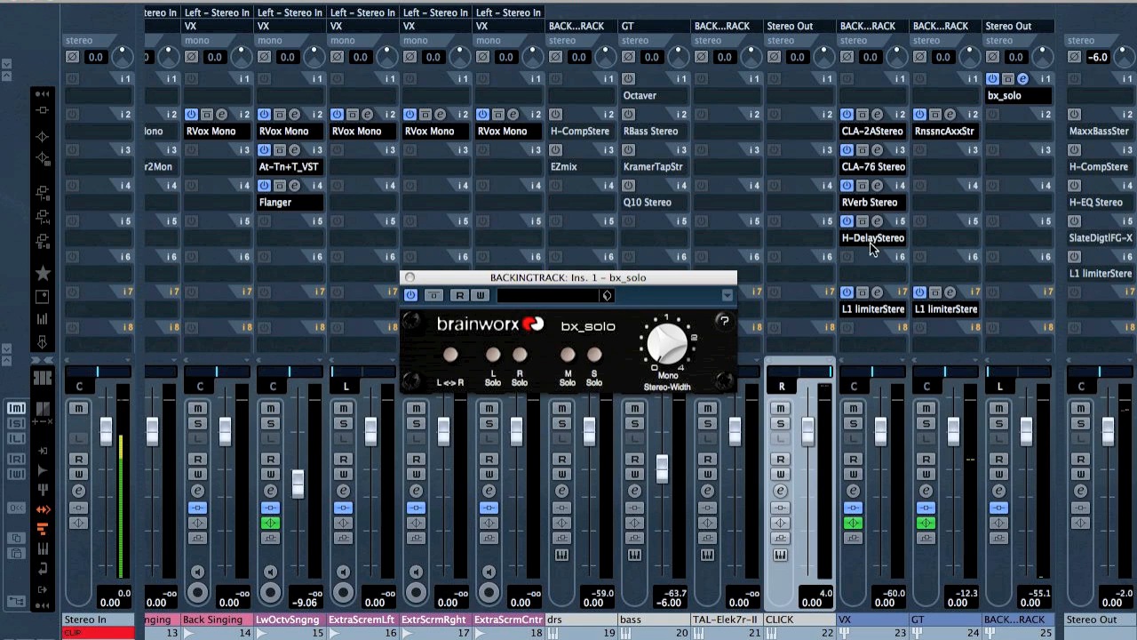
Insert L1 limiter Stereo in the CLICK channel's second slot and solo the channel
{"action": "left_click", "coordinate": [793, 128]}
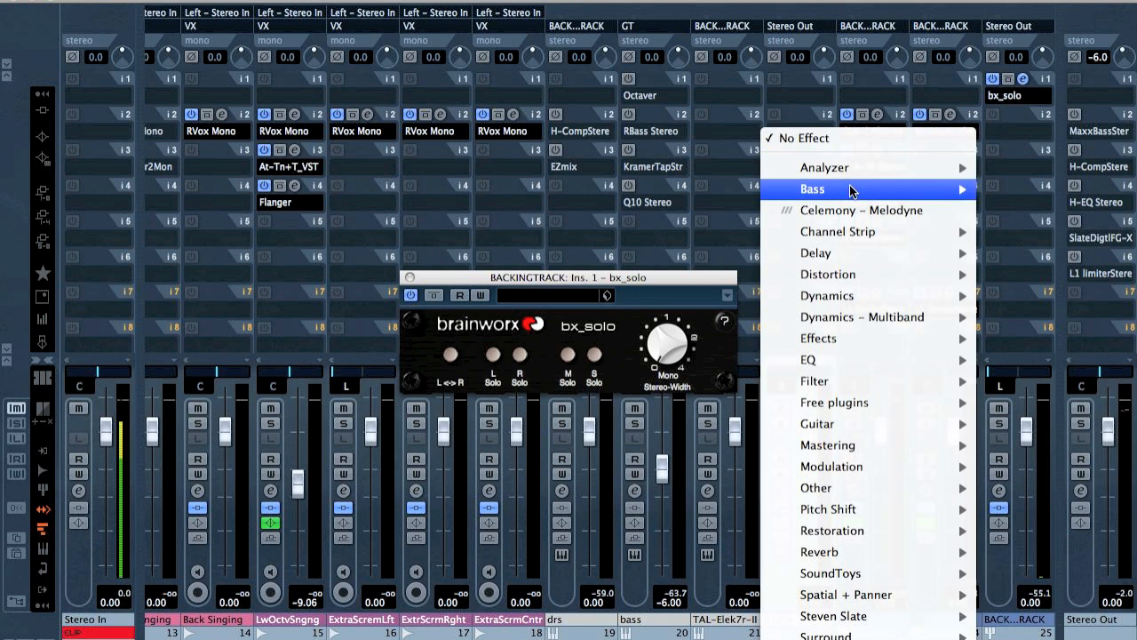
{"action": "mouse_move", "coordinate": [827, 302]}
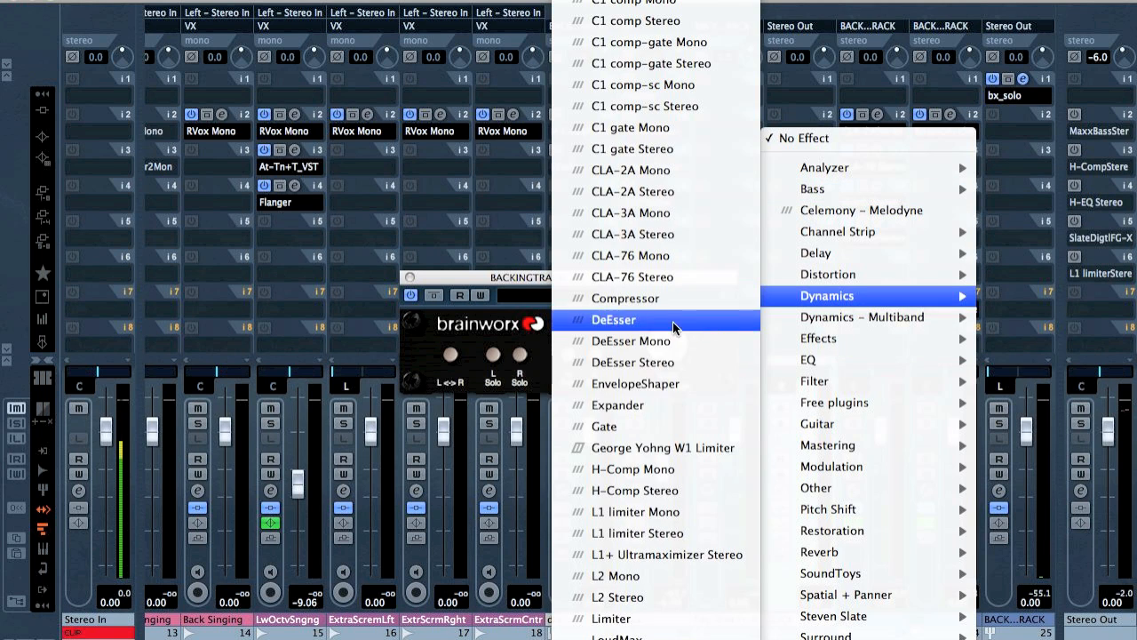
{"action": "left_click", "coordinate": [648, 533]}
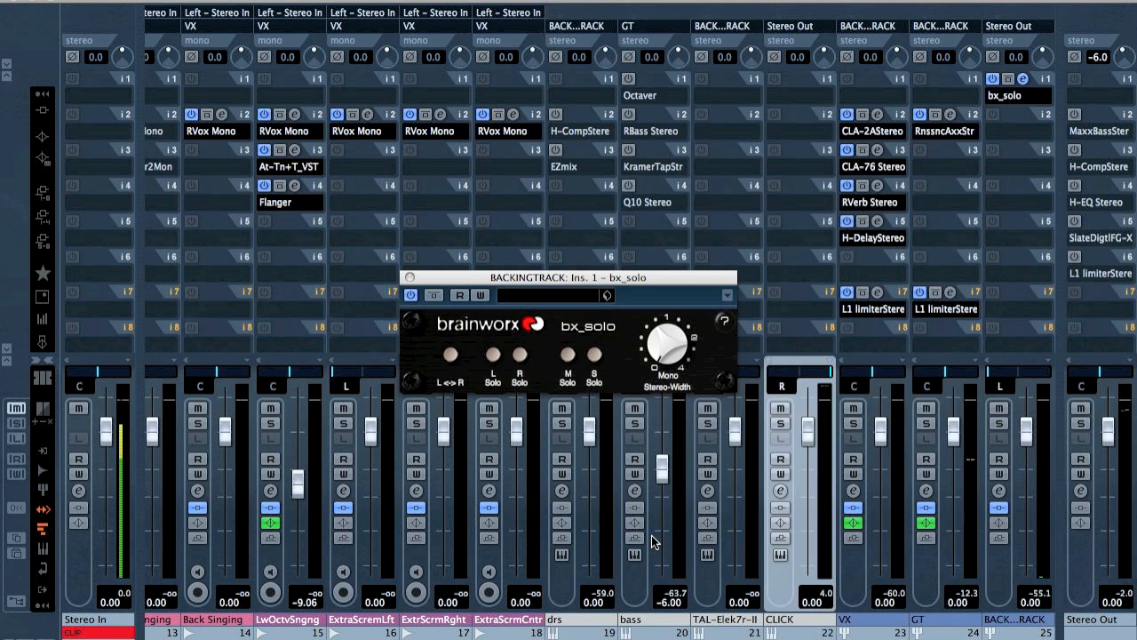
{"action": "left_click", "coordinate": [781, 424]}
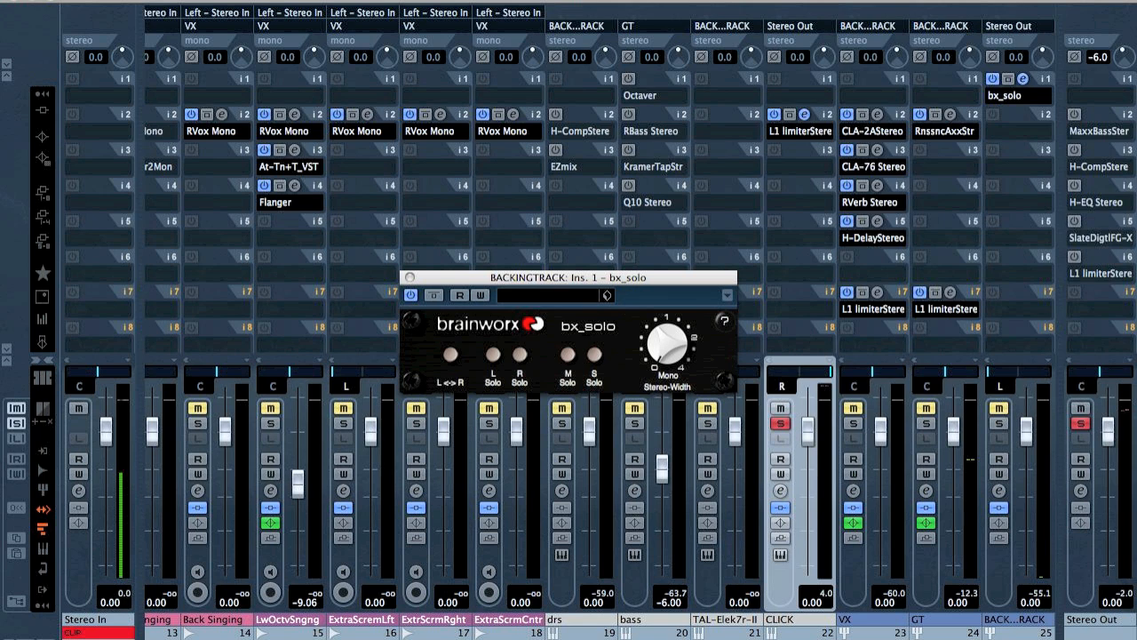
Set the CLICK limiter's threshold to -6.5, out ceiling to -1.1 and release to 4.90, and close both open plug-in windows
{"action": "left_click_drag", "start_coordinate": [1136, 58], "coordinate": [929, 77]}
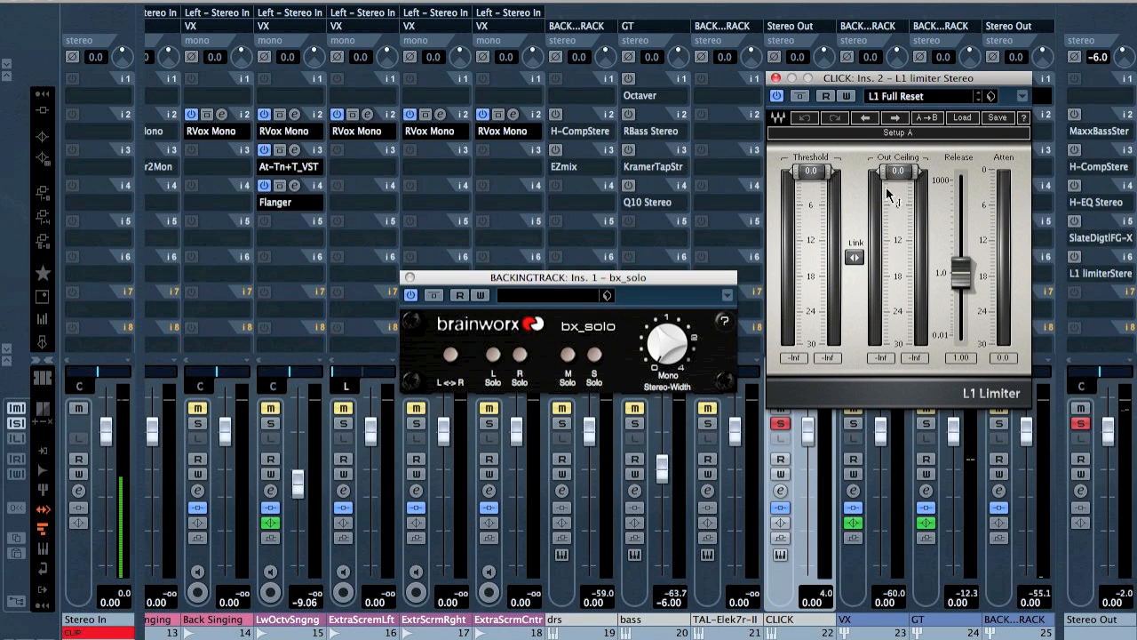
{"action": "left_click", "coordinate": [851, 258]}
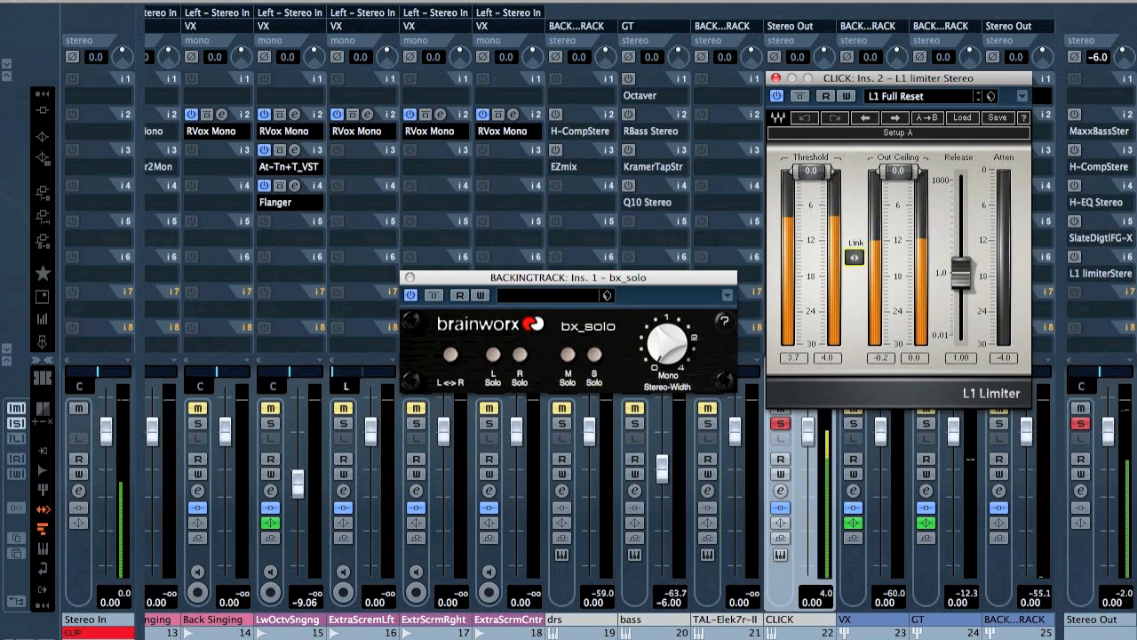
{"action": "left_click_drag", "start_coordinate": [810, 171], "coordinate": [812, 208]}
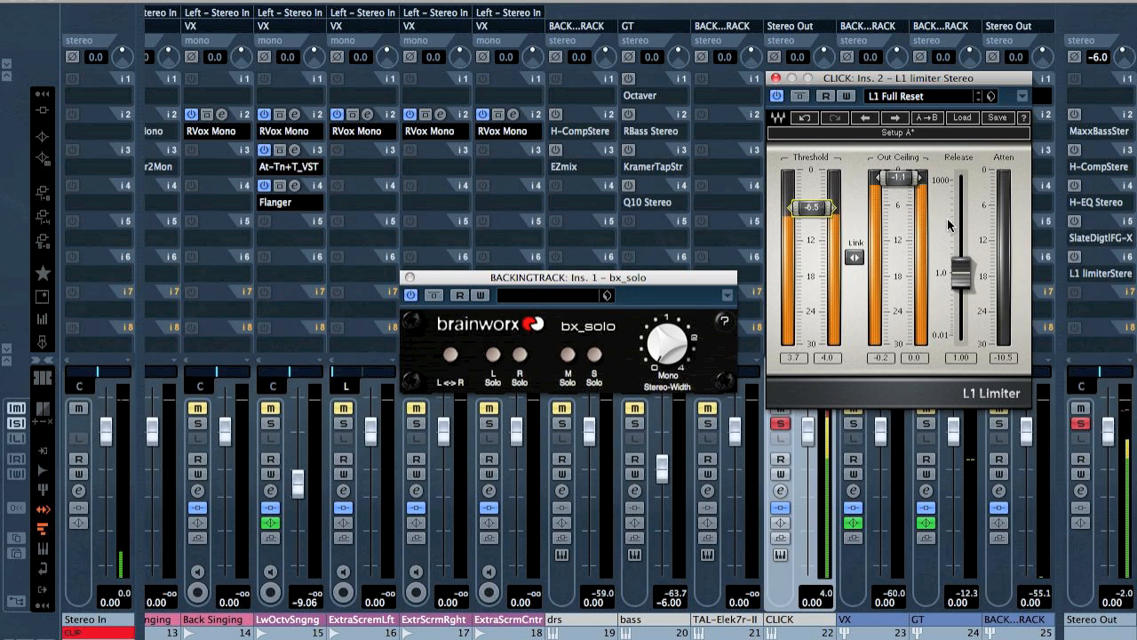
{"action": "left_click_drag", "start_coordinate": [961, 271], "coordinate": [960, 253]}
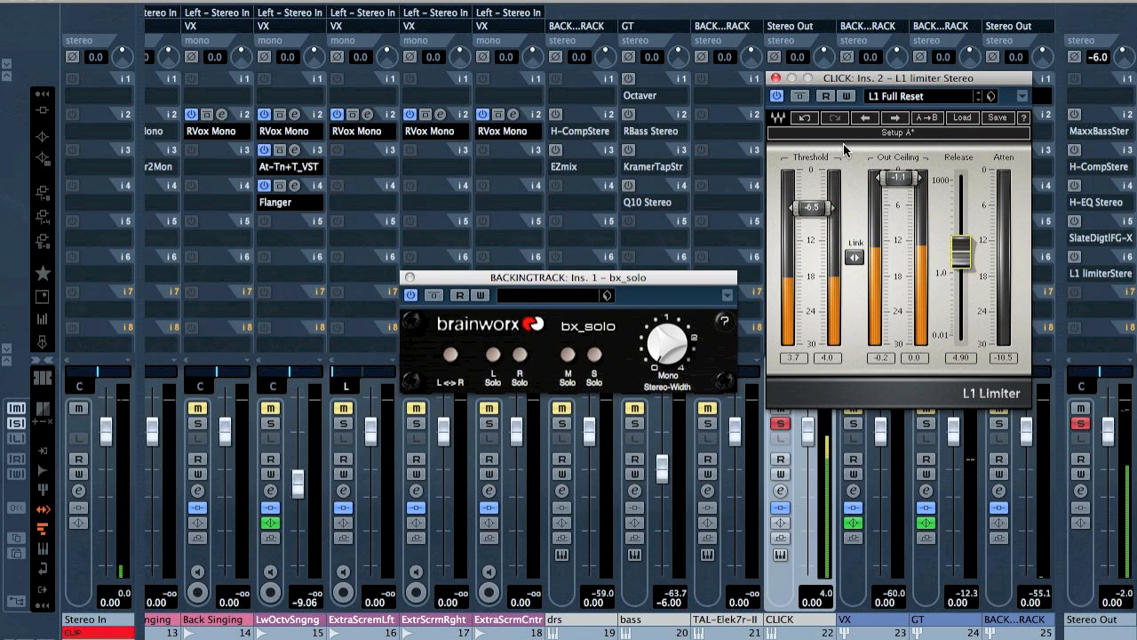
{"action": "left_click", "coordinate": [775, 78]}
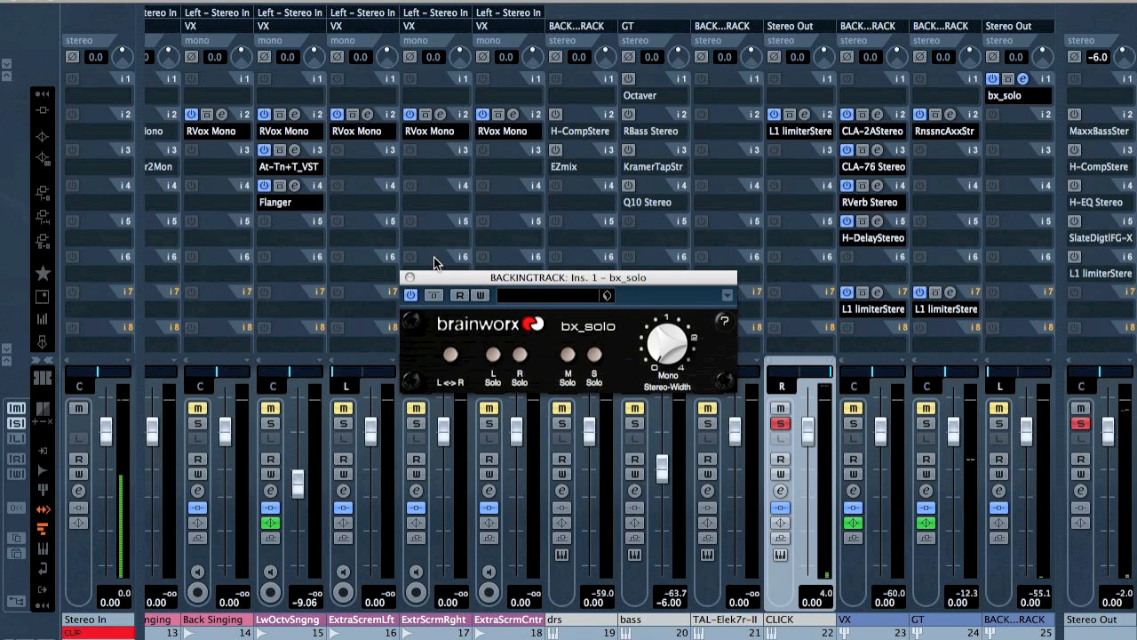
{"action": "left_click", "coordinate": [407, 277]}
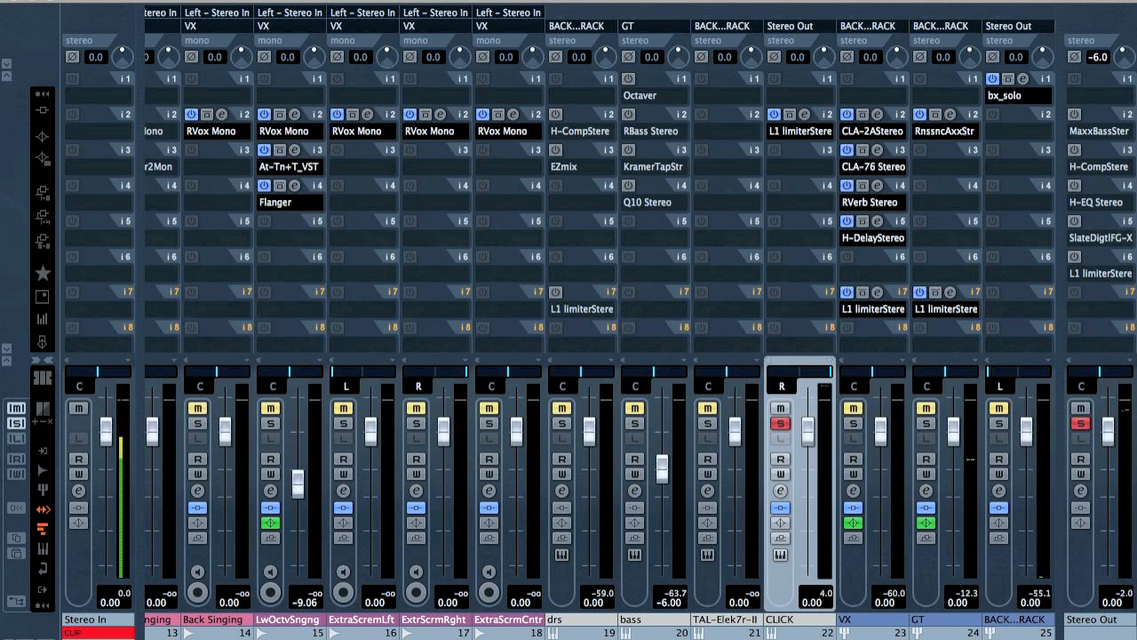
Insert L1 limiter Stereo in the BACKINGTRACK group's second slot and lower its linked threshold and out ceiling to -0.3
{"action": "left_click", "coordinate": [1018, 131]}
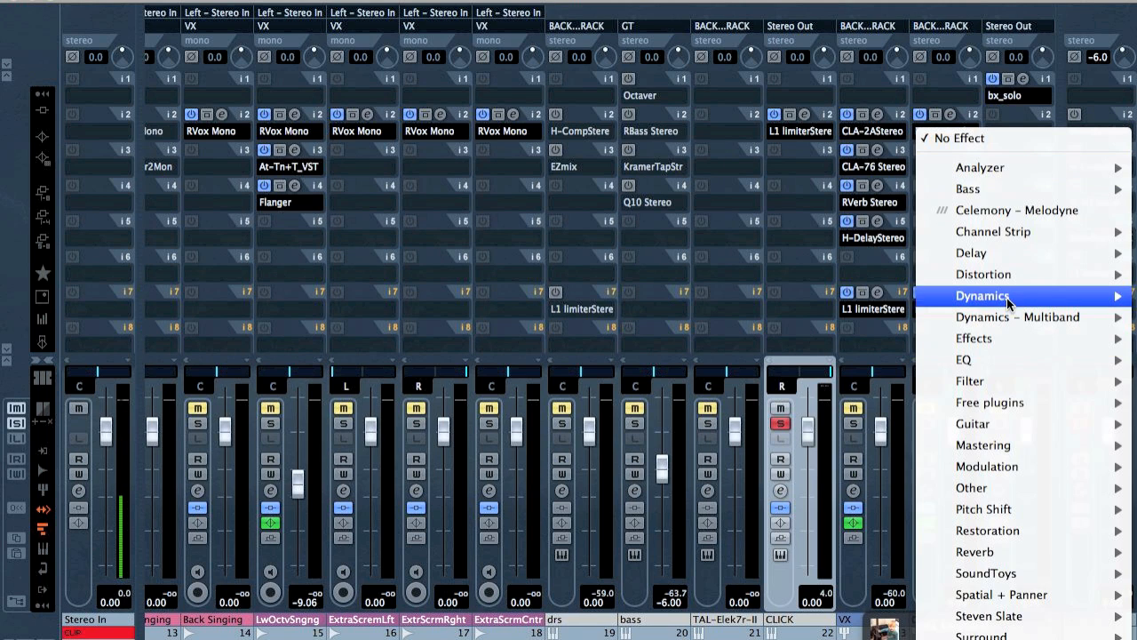
{"action": "mouse_move", "coordinate": [1006, 298]}
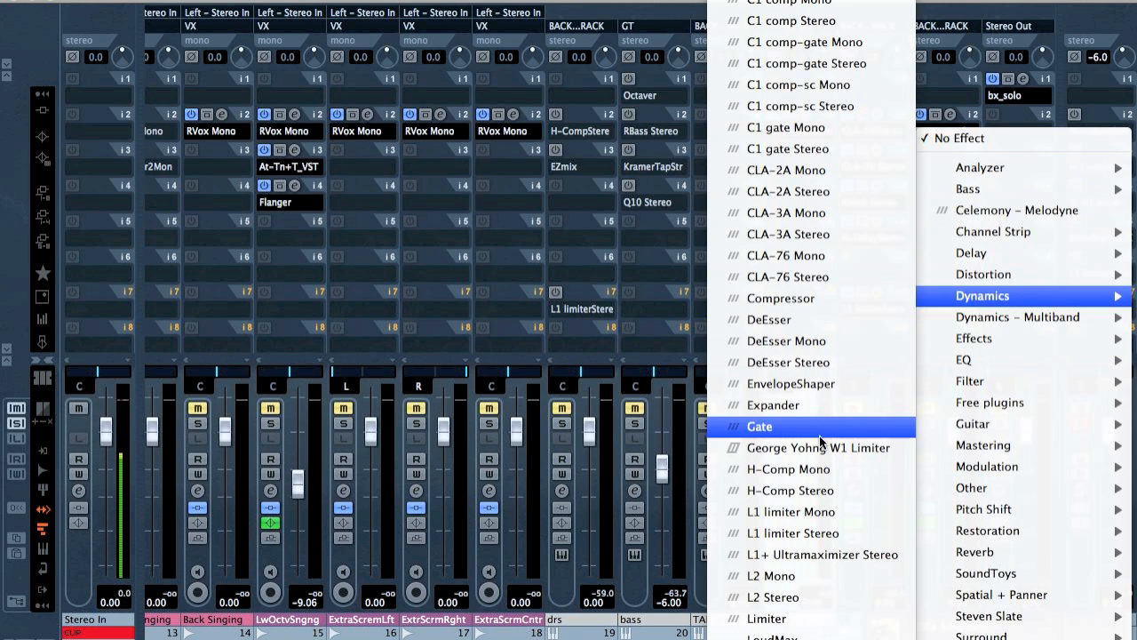
{"action": "left_click", "coordinate": [832, 533]}
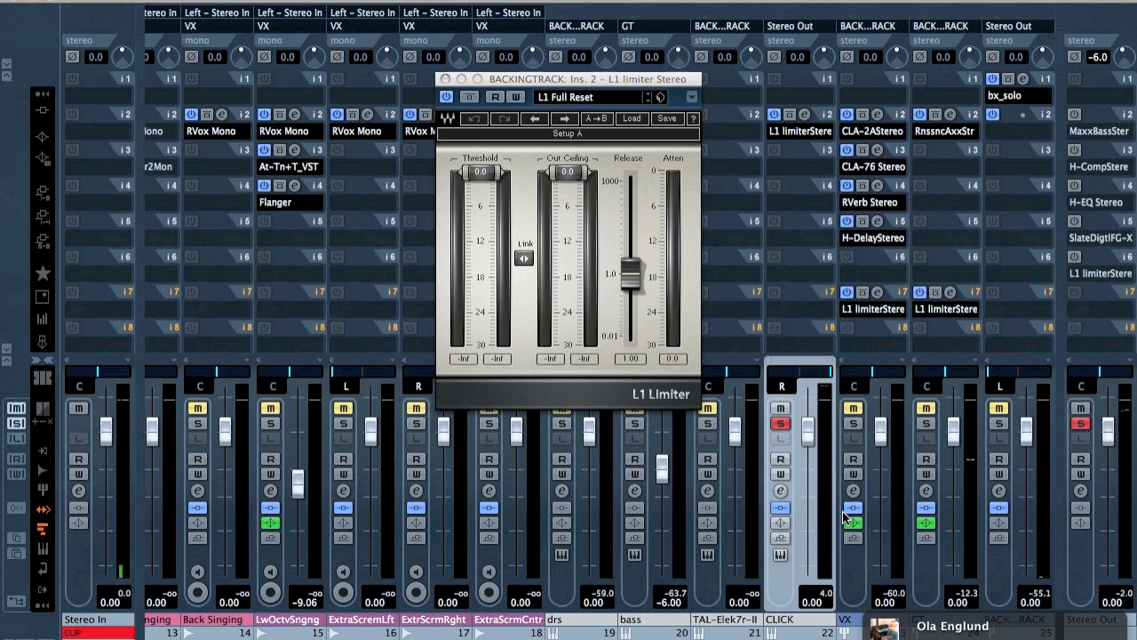
{"action": "left_click", "coordinate": [523, 258]}
{"action": "left_click_drag", "start_coordinate": [523, 258], "coordinate": [523, 261]}
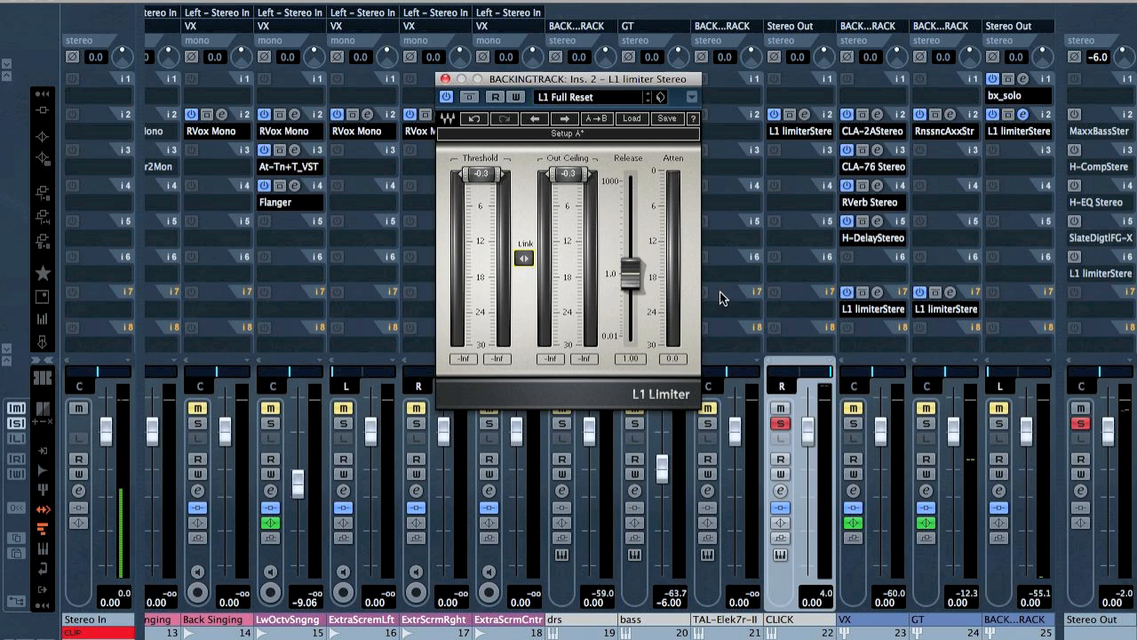
{"action": "left_click", "coordinate": [447, 79]}
Name the audio mixdown export aplaceformyhead_backingtrack and turn off its ID3 tag insertion
{"action": "key", "text": "super+e"}
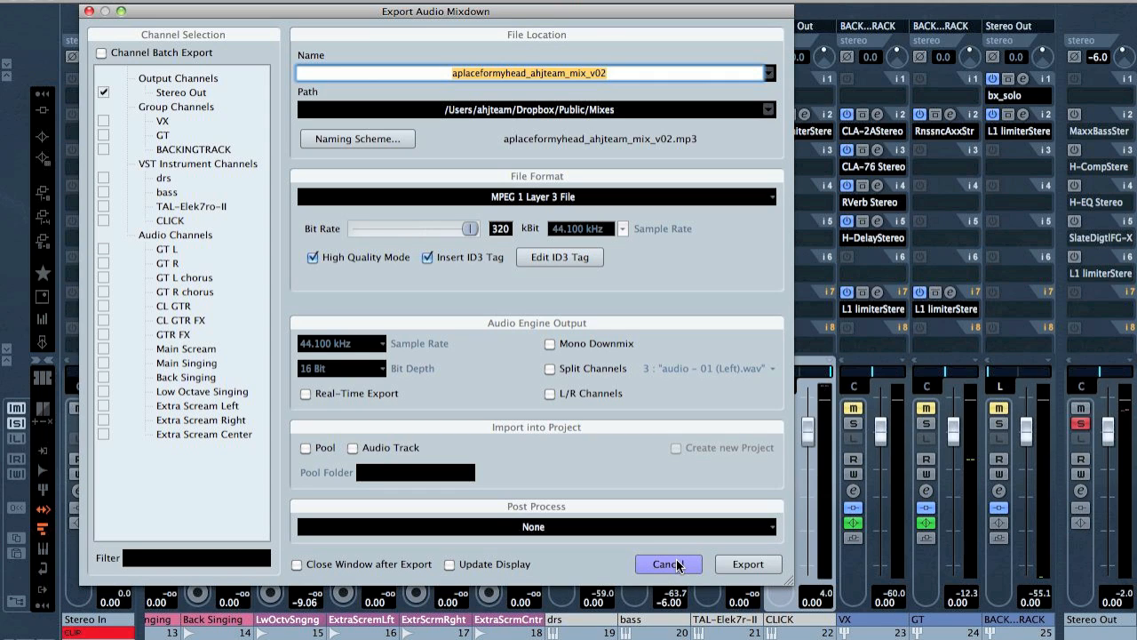
{"action": "type", "text": "aplacemfor"}
{"action": "key", "text": "BackSpace"}
{"action": "key", "text": "BackSpace"}
{"action": "key", "text": "BackSpace"}
{"action": "key", "text": "BackSpace"}
{"action": "type", "text": "formyhead_"}
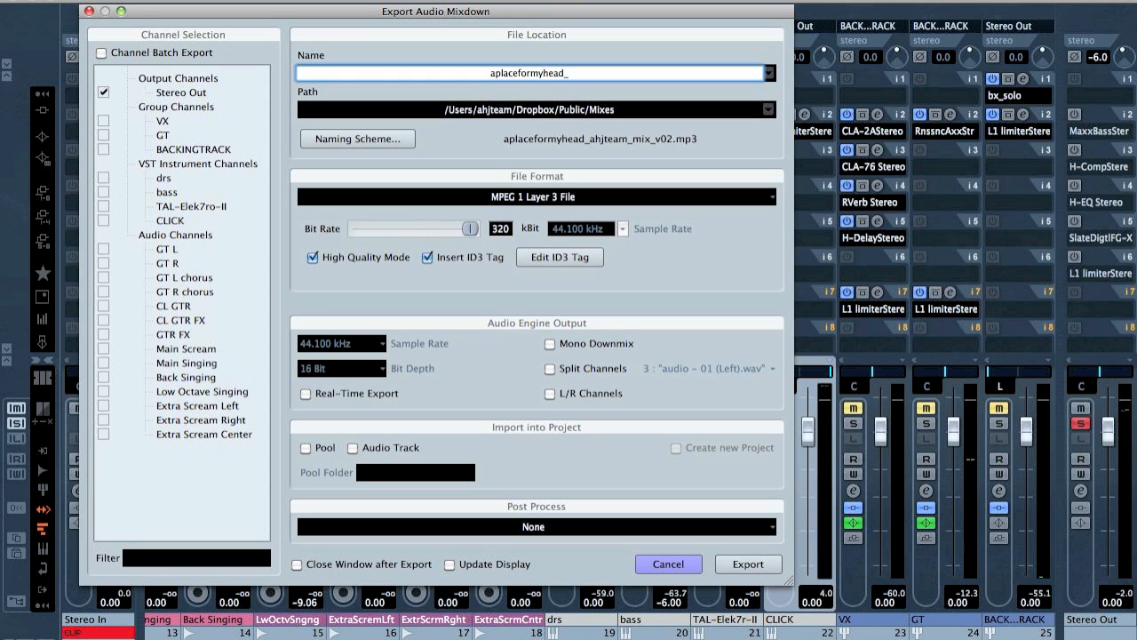
{"action": "type", "text": "backingtrack"}
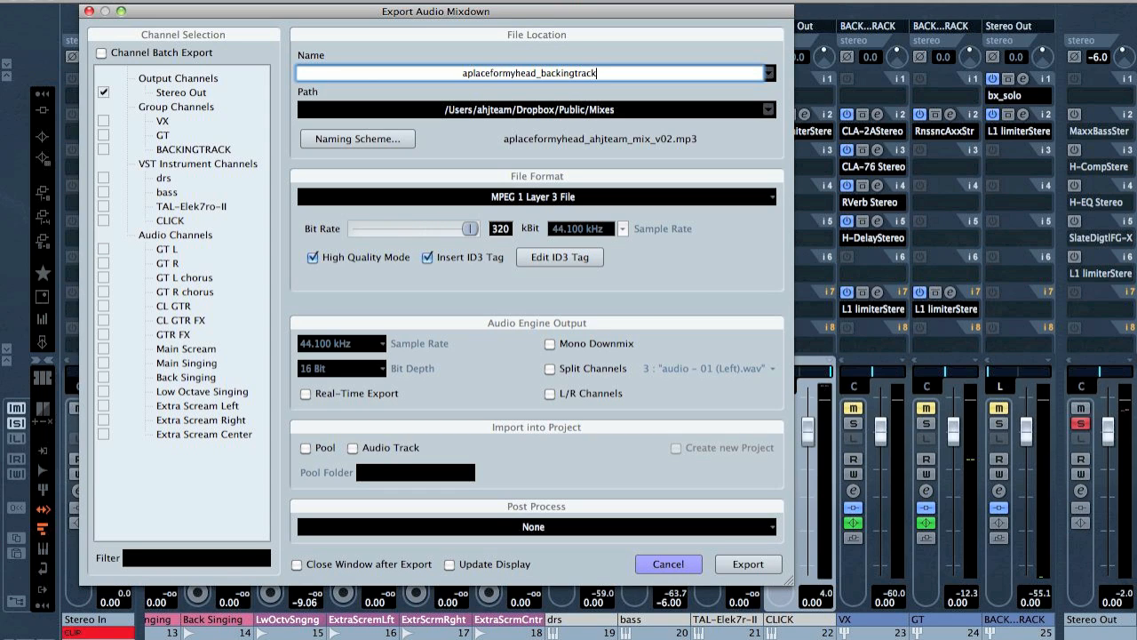
{"action": "key", "text": "Return"}
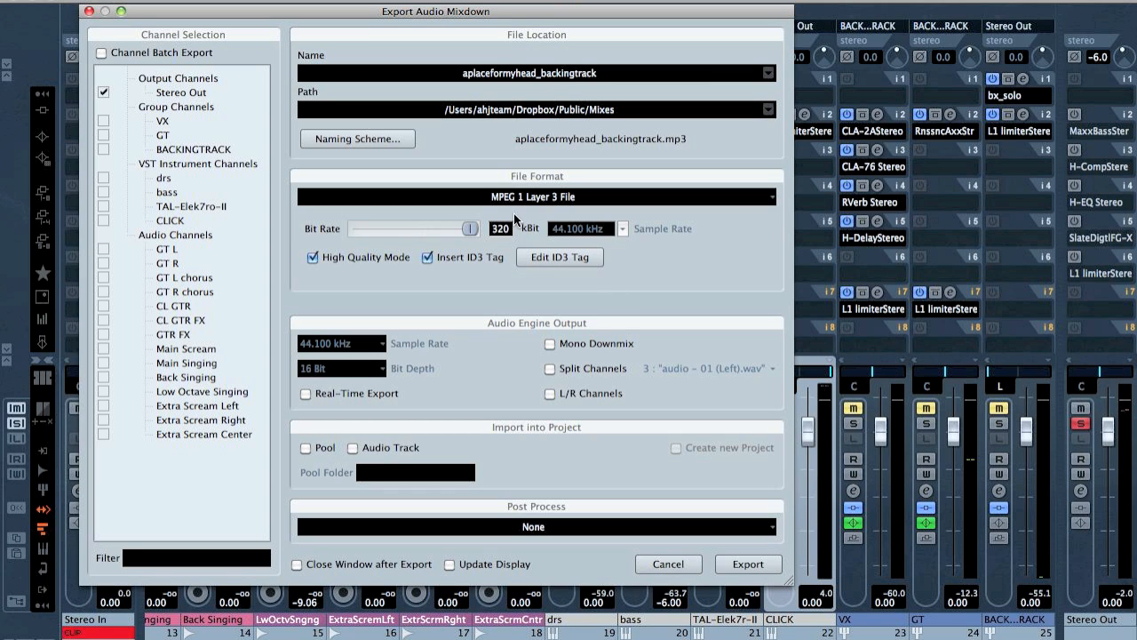
{"action": "left_click", "coordinate": [464, 260]}
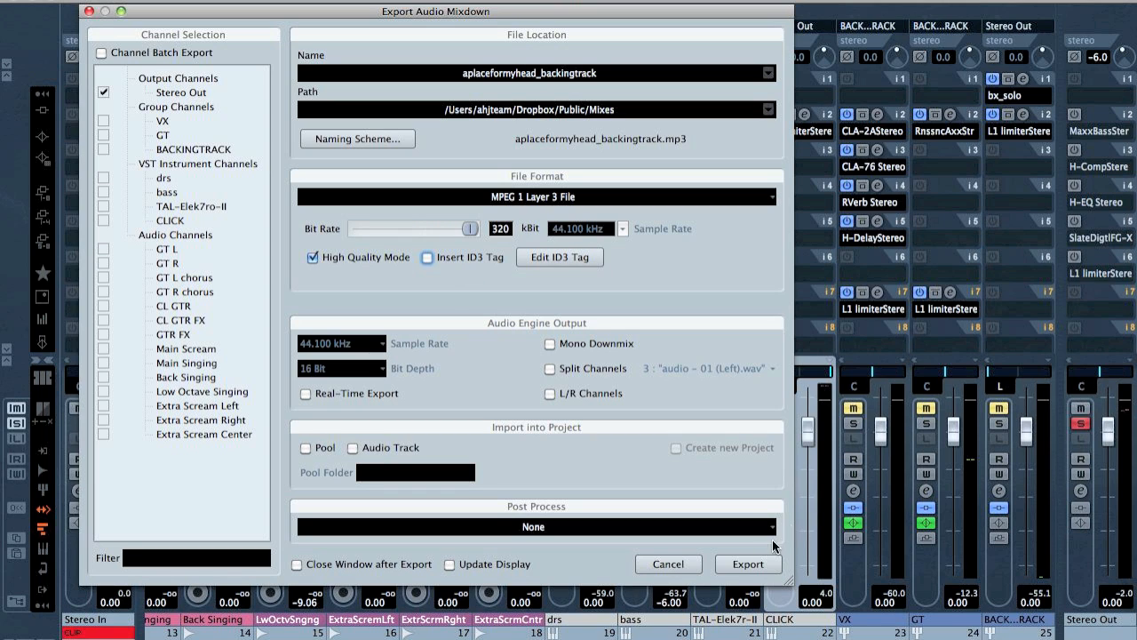